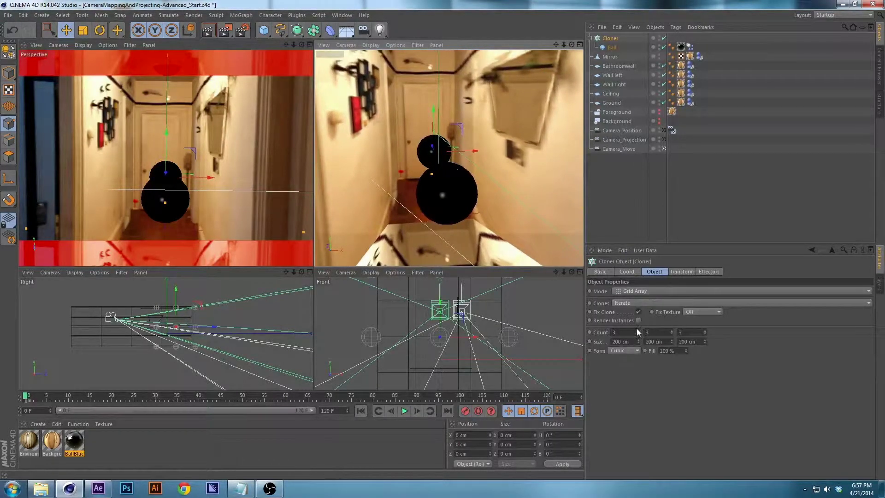
Resize the Cloner's grid to 27 × 113 × 48 cm and move it up and slightly sideways within the hallway
mouse_move(639, 343)
mouse_down()
mouse_move(616, 344)
mouse_move(666, 342)
mouse_move(648, 343)
mouse_up()
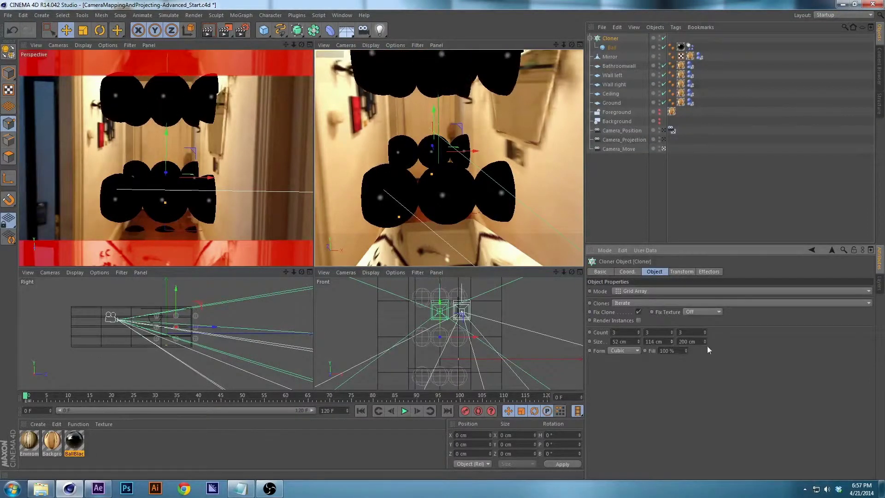
drag(706, 340, 672, 342)
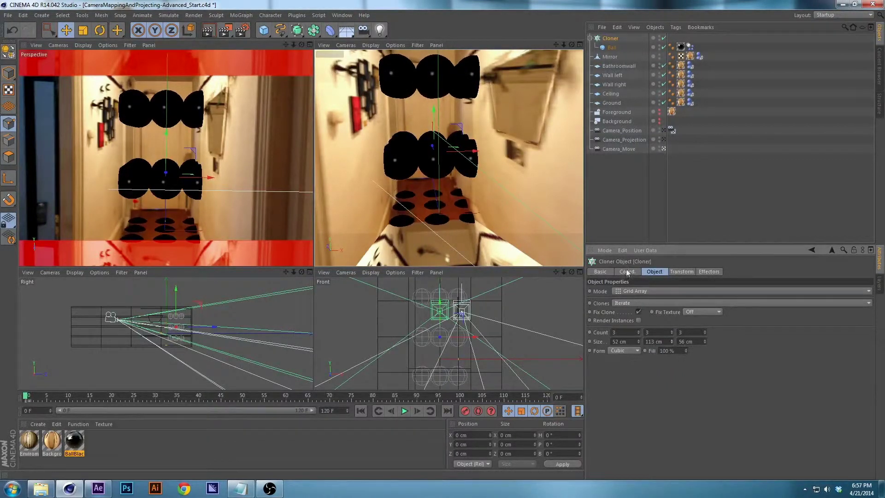
drag(431, 120, 435, 90)
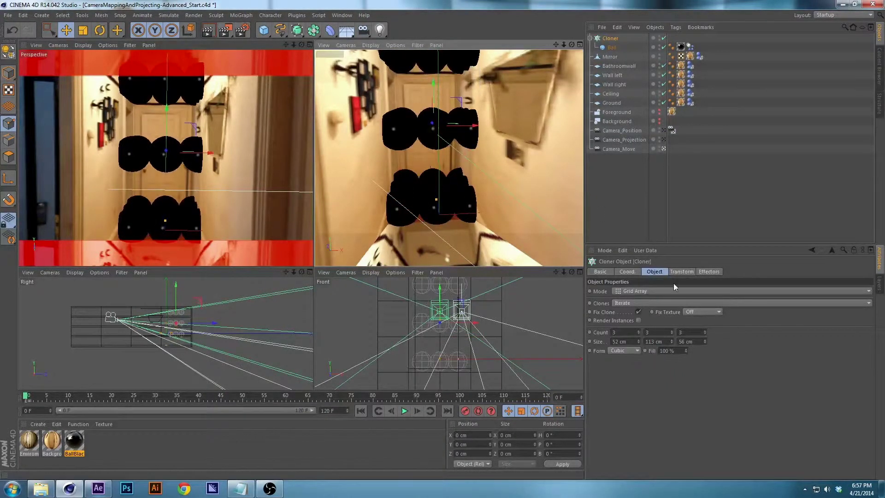
drag(704, 341, 618, 342)
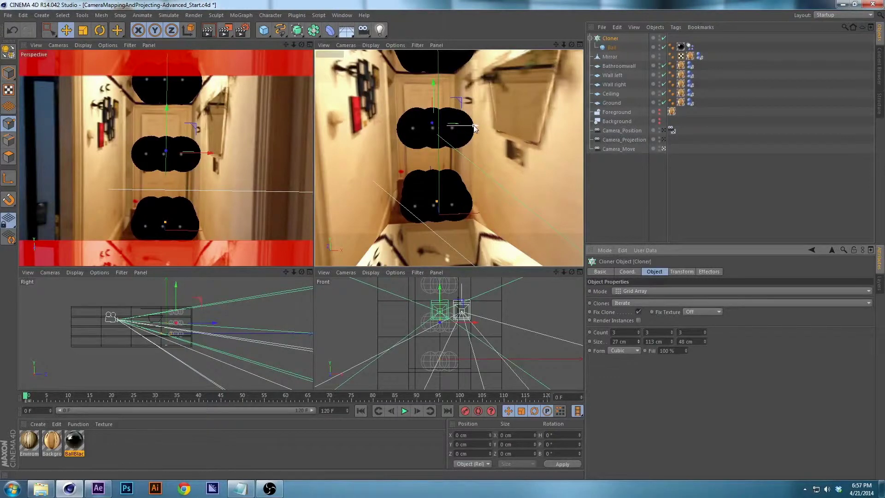
drag(476, 125, 469, 130)
alt+drag(460, 171, 454, 147)
Set the radius of the Ball sphere inside the Cloner to 4 cm
click(612, 47)
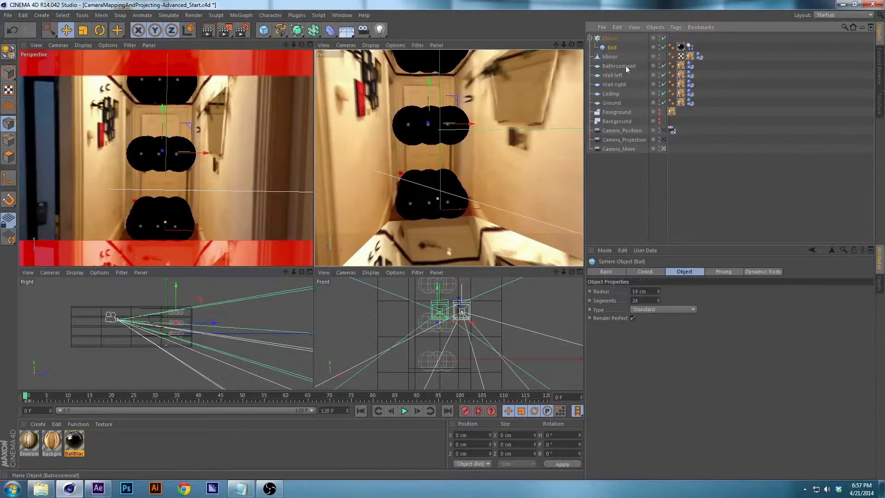
drag(658, 291, 652, 291)
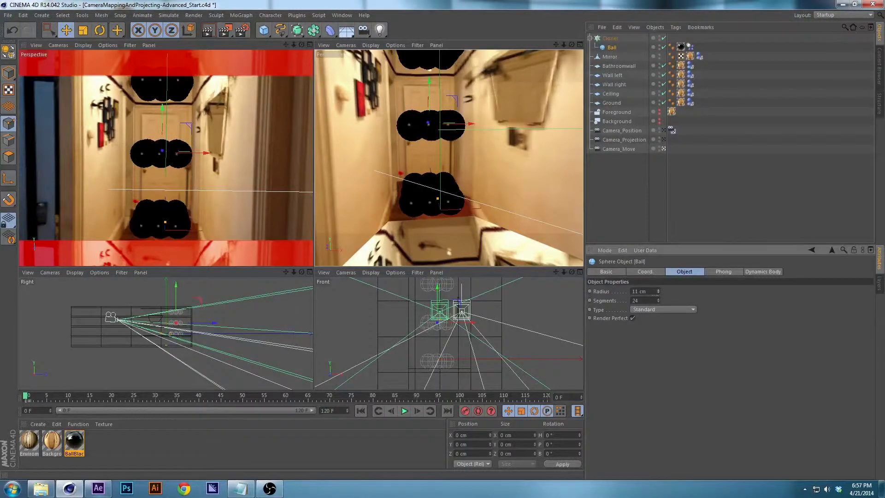
click(655, 291)
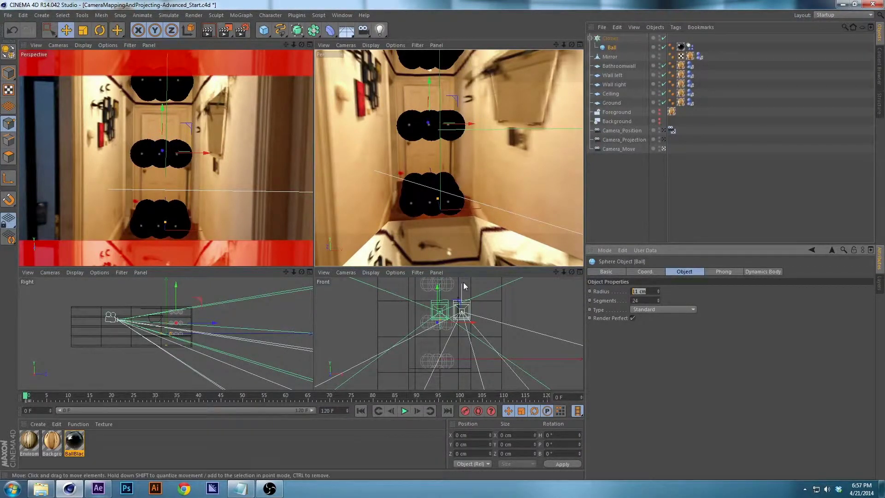
text(4)
key(Return)
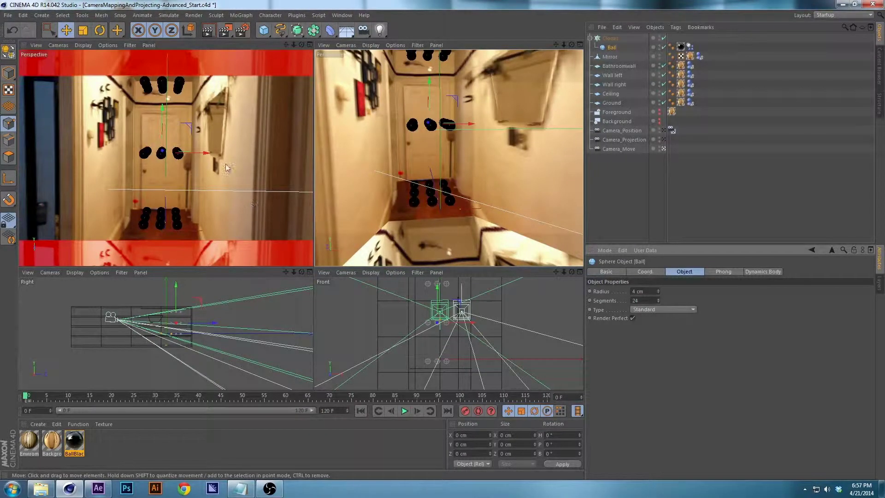
Play the falling-ball simulation and return to the first frame
key(F8)
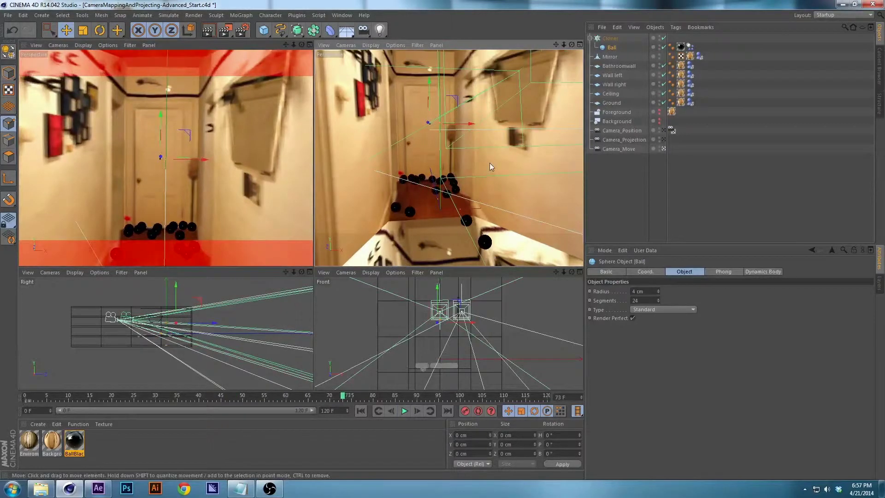
click(362, 411)
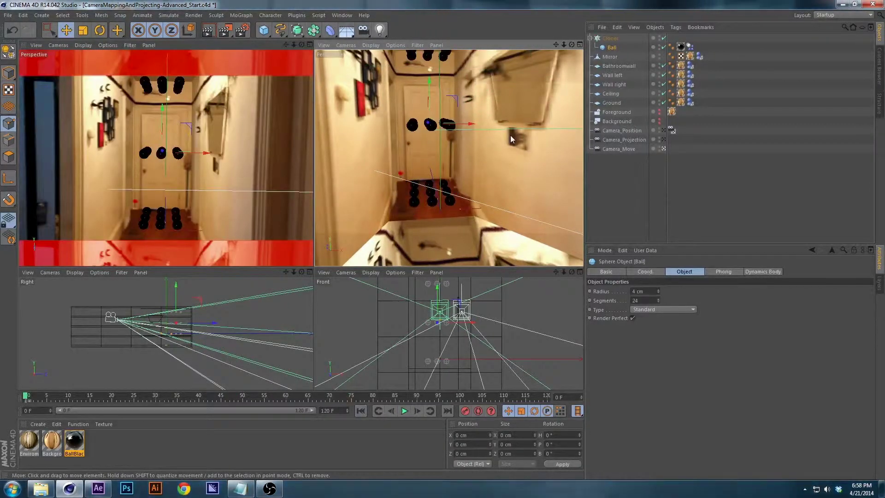
alt+drag(504, 134, 396, 135)
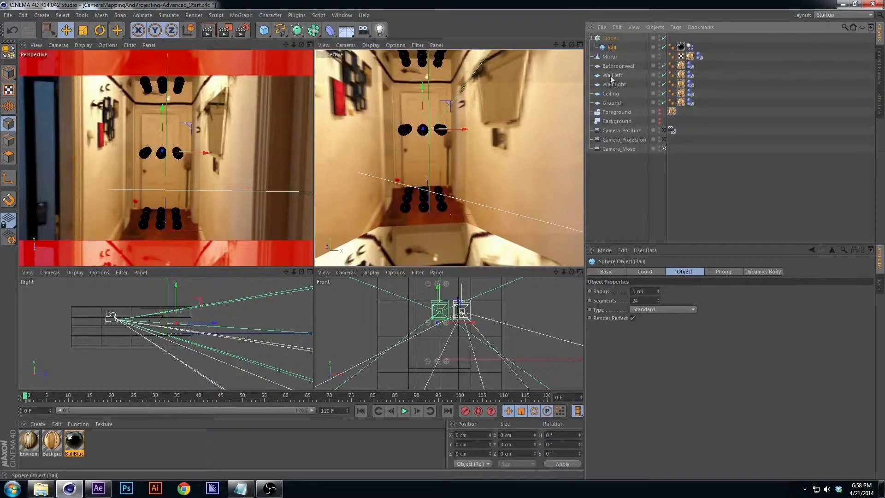
Set the Cloner's vertical (Y) clone count to 5 and save the project
click(722, 272)
click(645, 272)
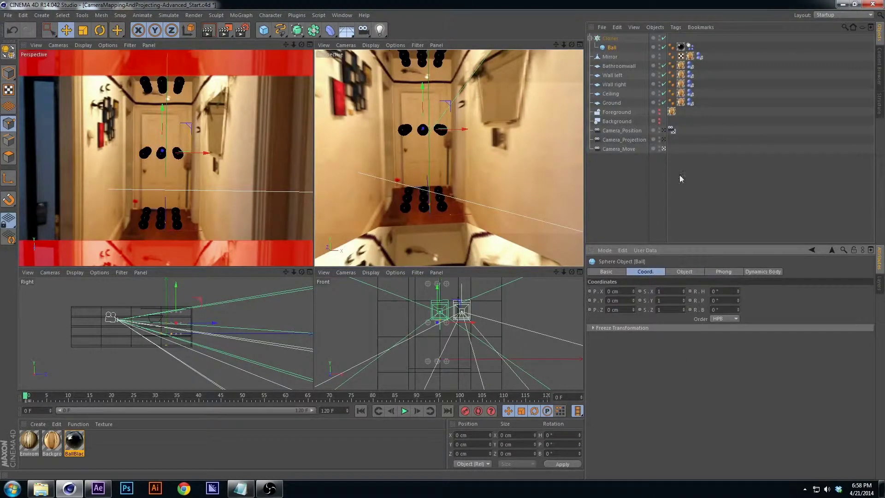
click(610, 38)
click(655, 273)
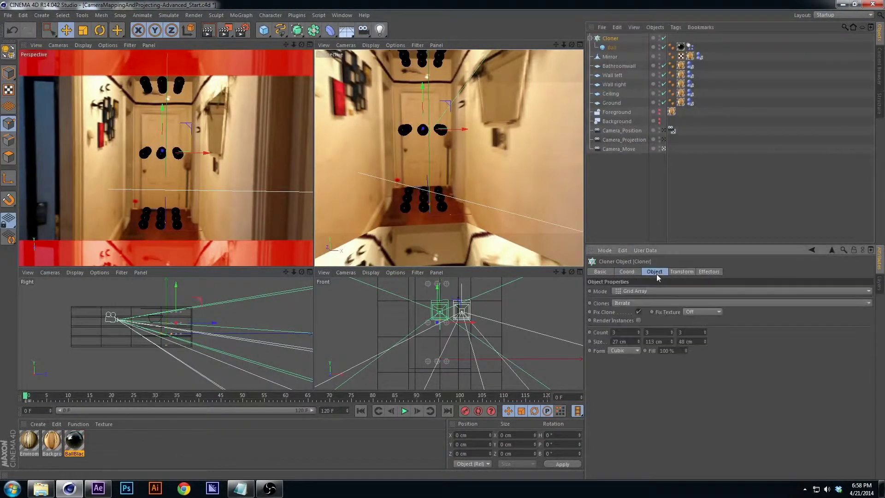
click(671, 330)
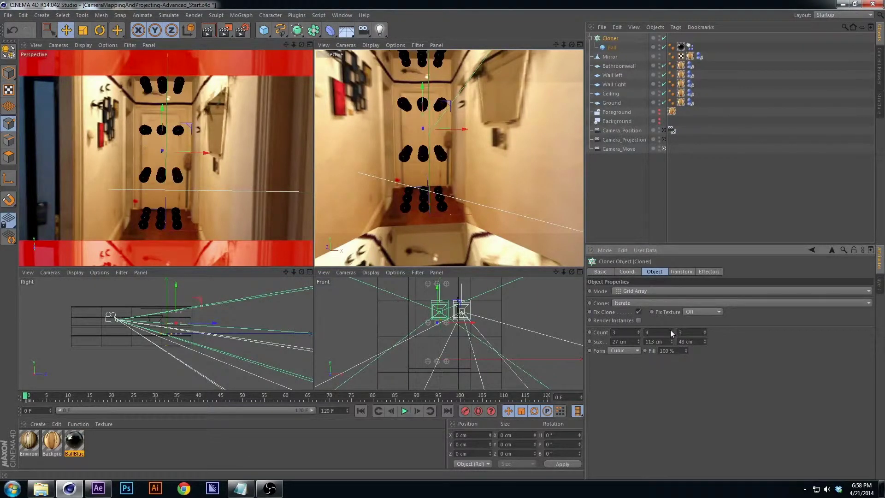
click(671, 330)
alt+drag(534, 99, 512, 126)
click(591, 39)
key(ctrl+s)
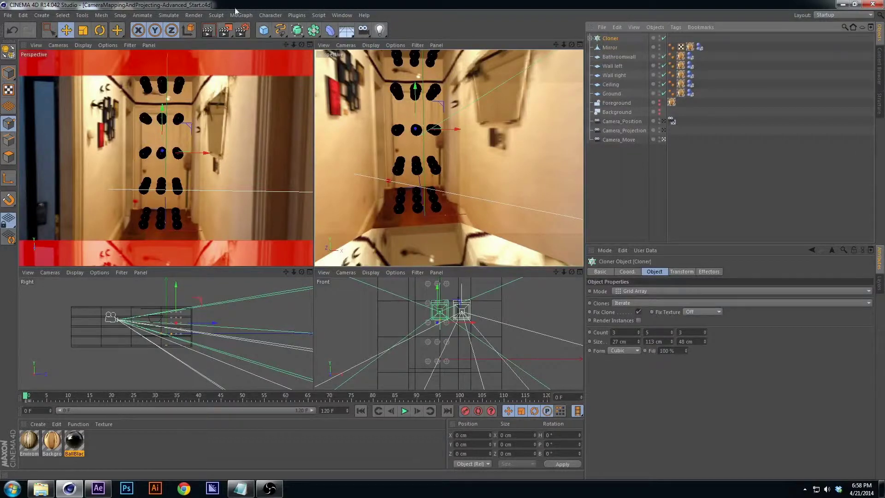
Add a Random effector to the Cloner and rename it "Postion"
click(235, 17)
mouse_move(244, 30)
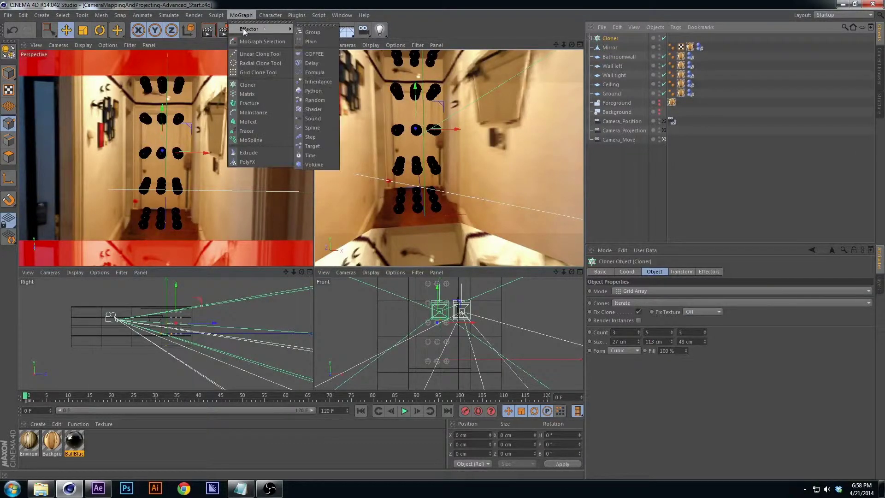
click(323, 100)
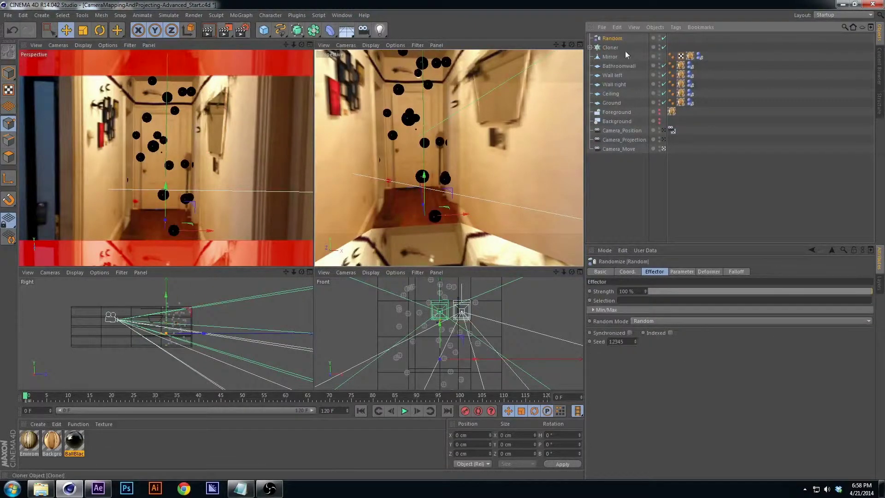
double_click(613, 38)
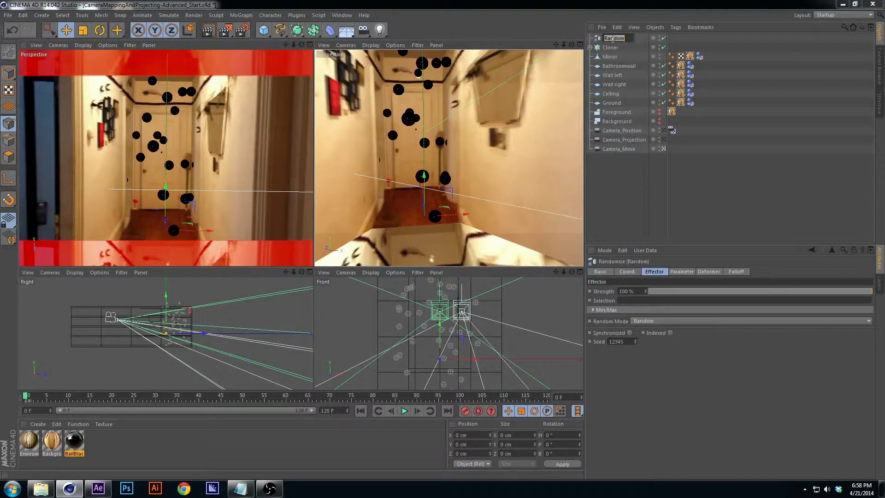
key(BackSpace)
text(Position)
key(Return)
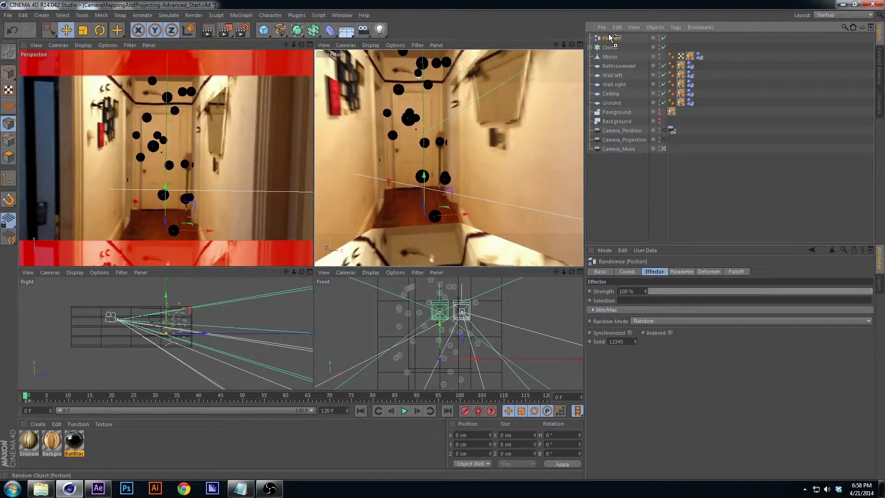
Duplicate the Postion effector and rename the copy "Scale"
key(ctrl+c)
key(ctrl+v)
double_click(612, 39)
text(S)
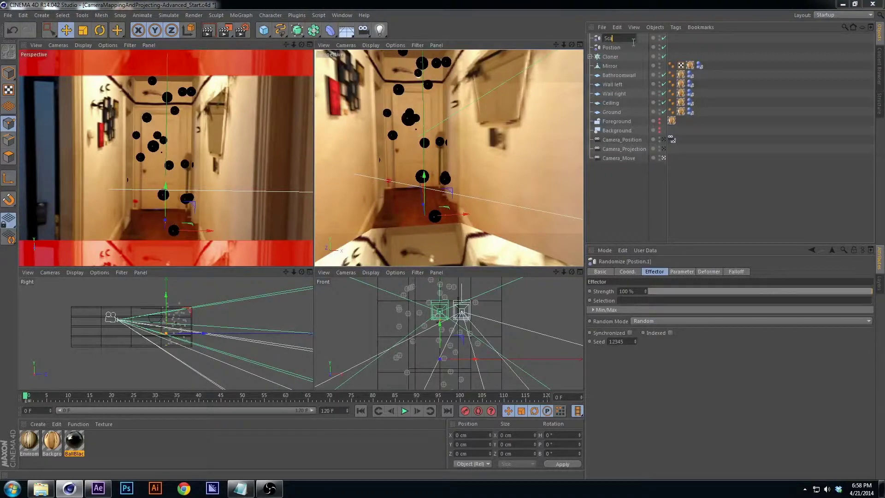
text(cale)
key(Return)
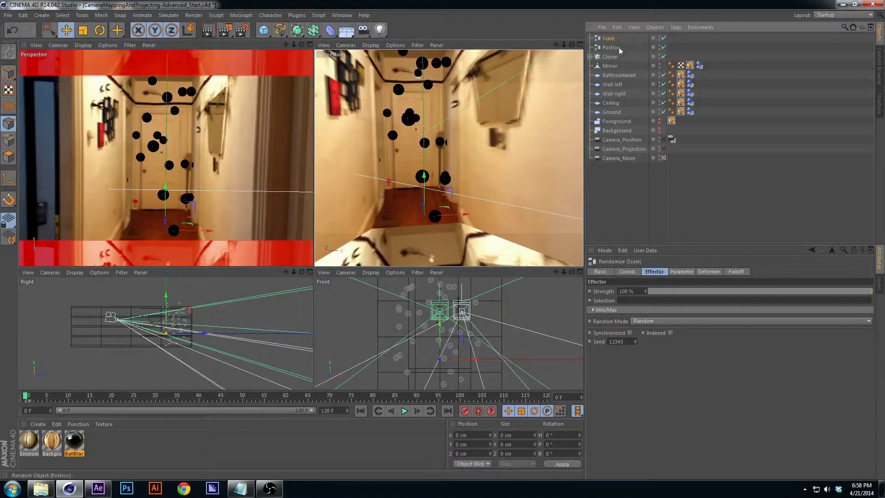
Add the Scale effector to the Cloner's effectors list
click(610, 56)
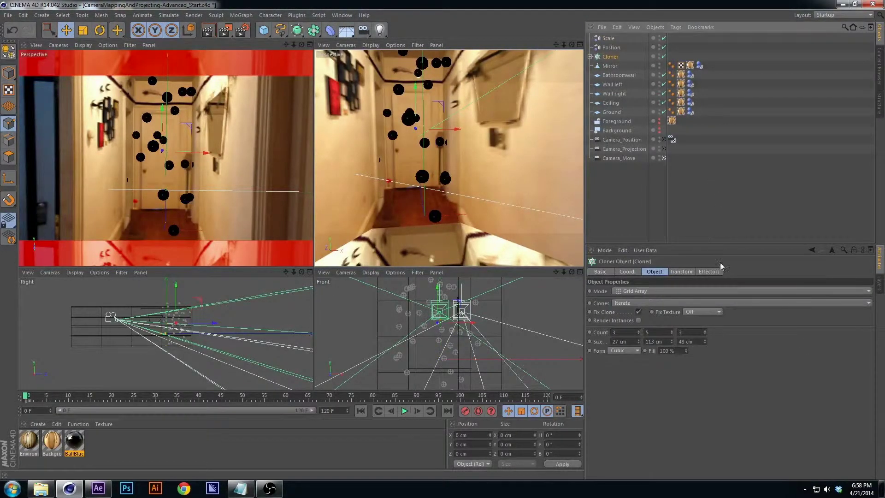
click(709, 272)
drag(608, 38, 726, 334)
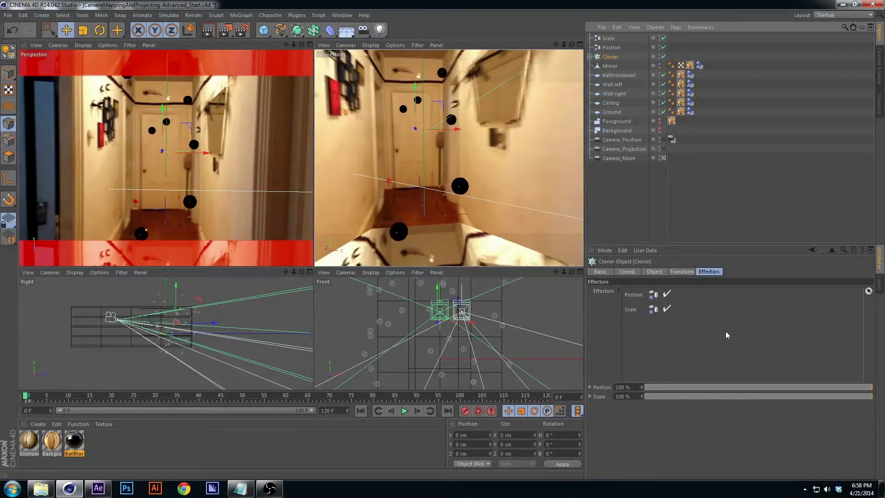
Set the Postion effector's random X, Y and Z position offsets to 10 cm each
double_click(634, 295)
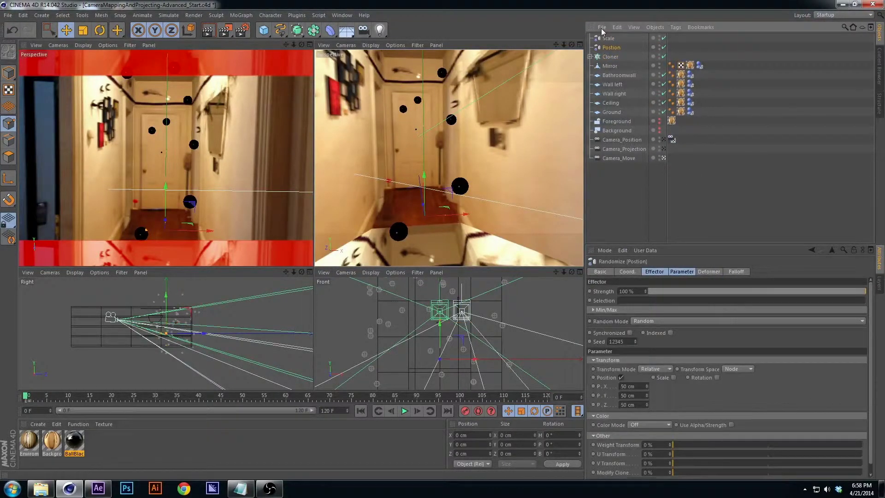
double_click(639, 387)
text(10)
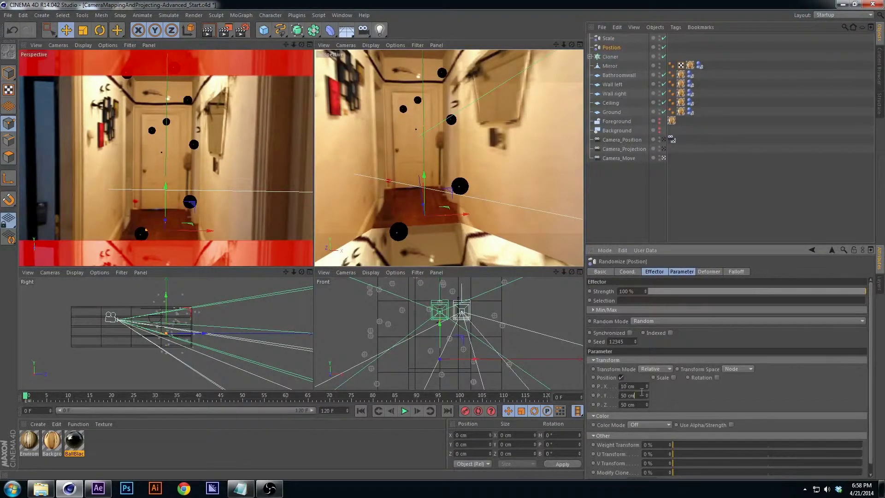
key(Tab)
text(10)
key(Tab)
text(10)
key(Return)
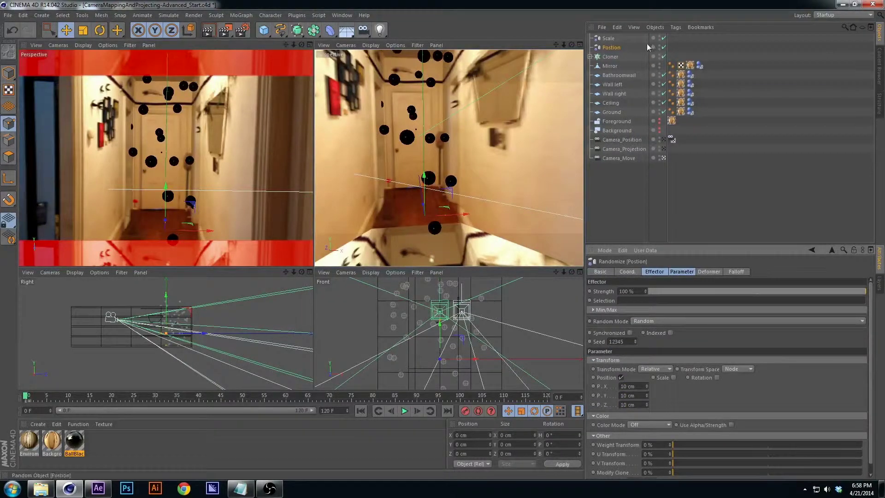
Switch the Scale effector from position to scale randomization, with Uniform Scale enabled and a scale value of 1
click(608, 38)
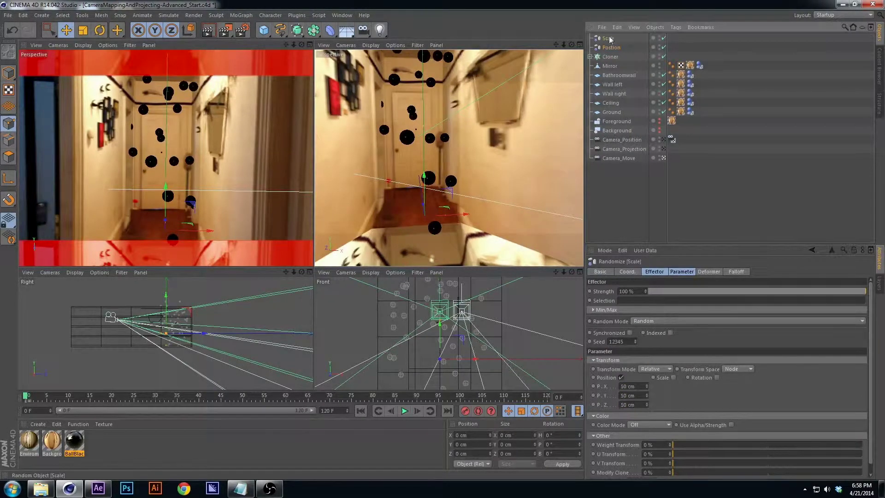
click(621, 377)
click(673, 378)
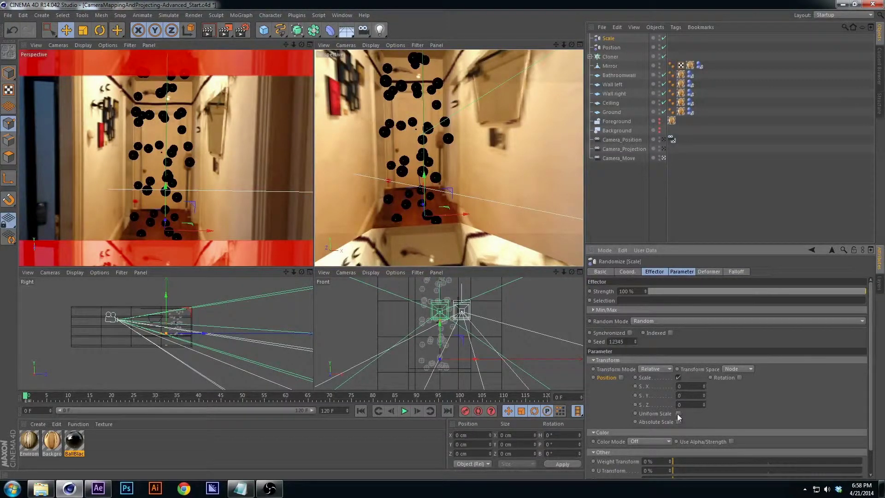
click(677, 414)
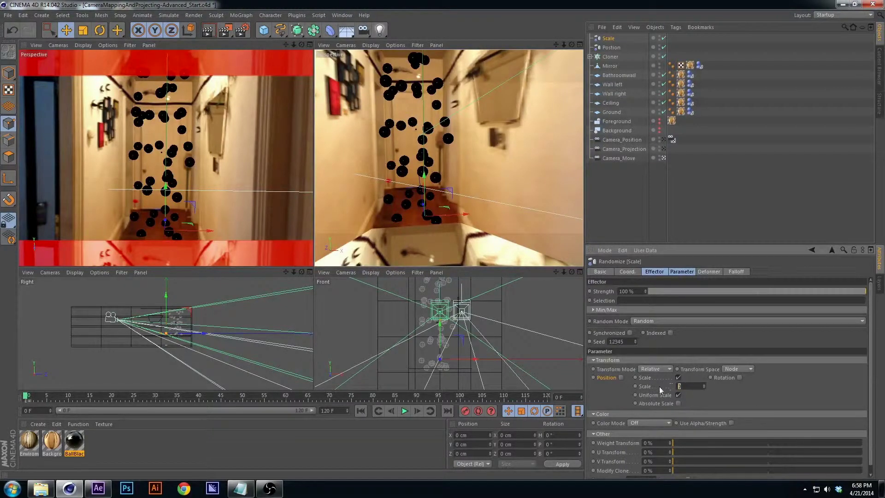
text(1)
key(Return)
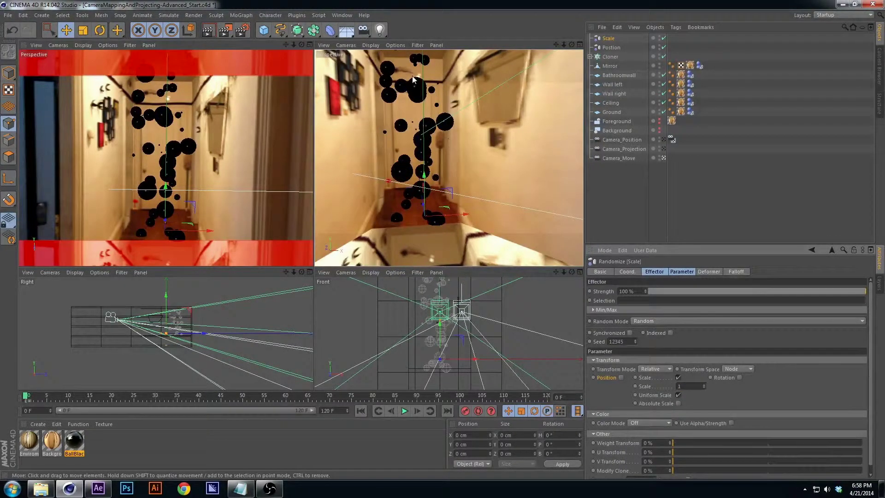
Resize the Cloner's grid to 34 × 93 × 49 cm and set its vertical (Y) clone count to 6
click(610, 57)
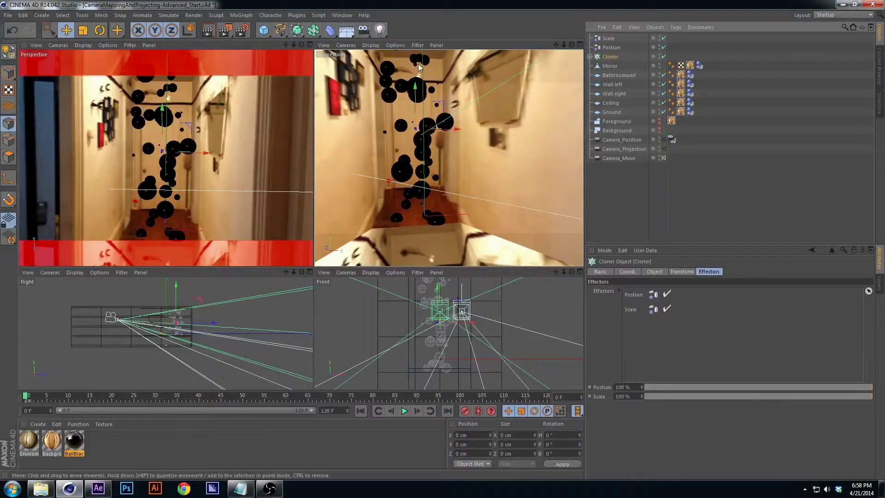
click(651, 273)
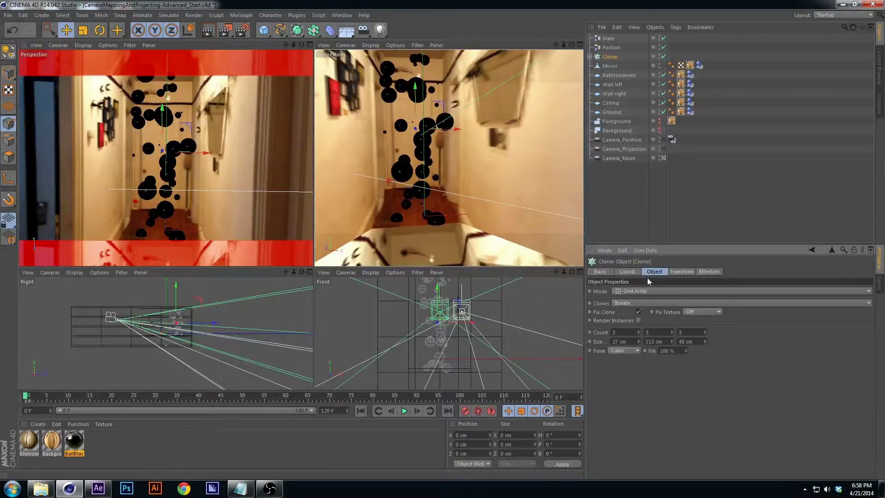
drag(673, 342, 673, 356)
click(705, 340)
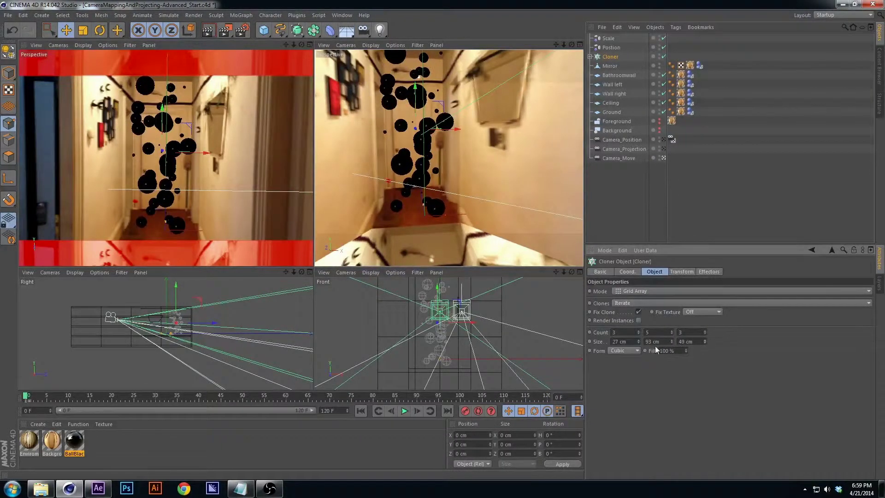
drag(640, 344, 639, 343)
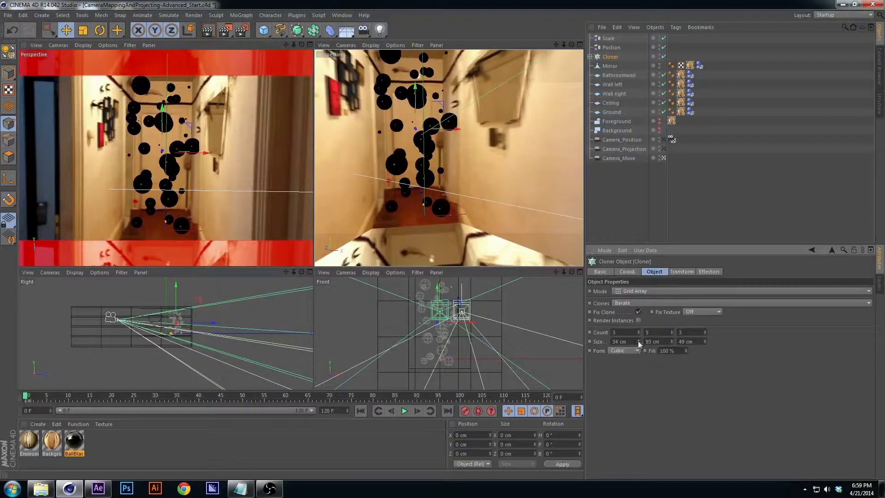
click(670, 330)
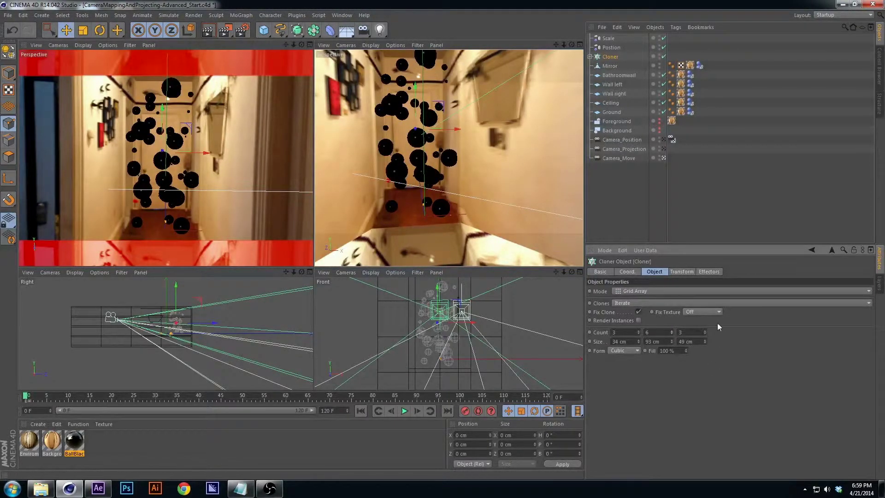
Set the Cloner's Z clone count to 4, then play the falling-ball simulation and return to the first frame
click(704, 331)
alt+drag(466, 178, 435, 161)
key(F8)
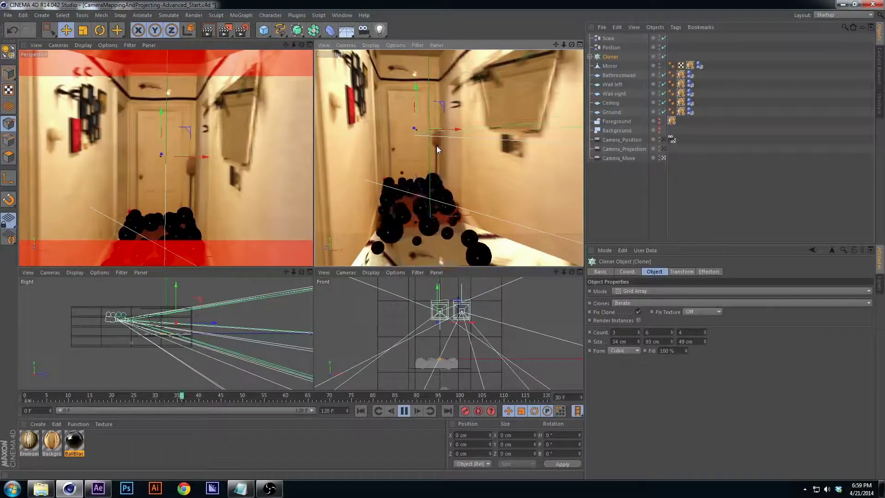
click(404, 411)
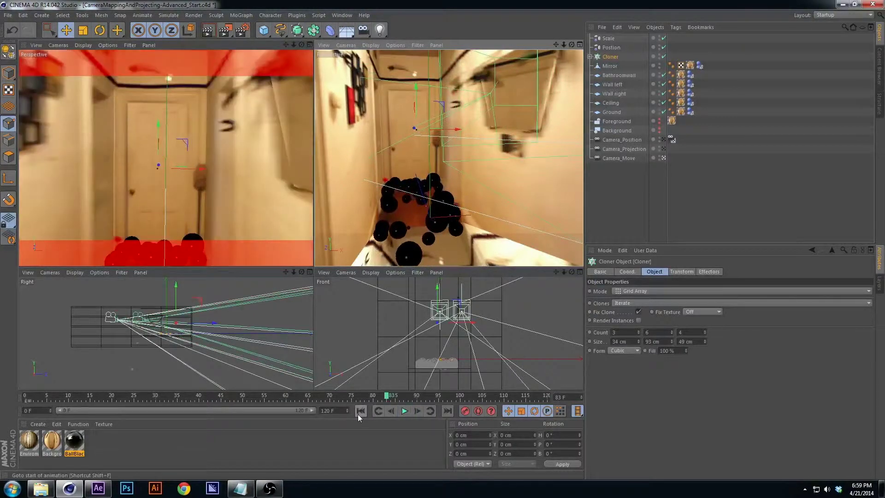
click(361, 411)
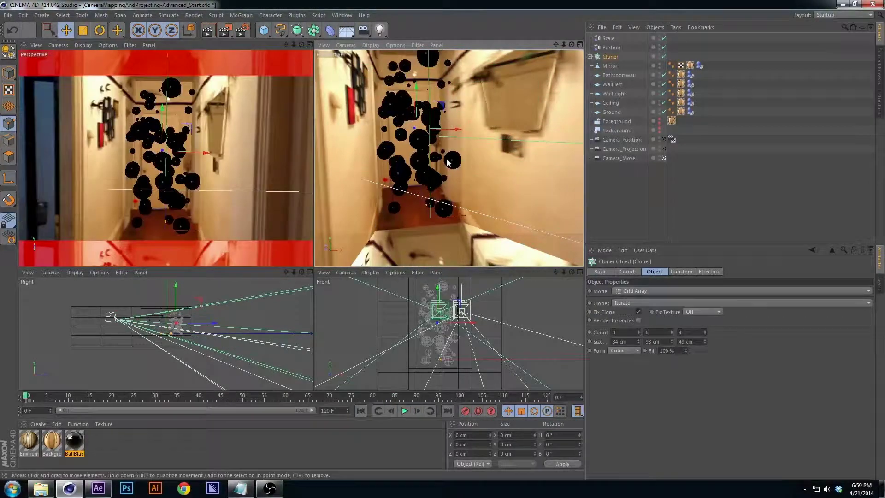
Reveal the Ball sphere inside the Cloner and make two copies of the BallBlack material
click(590, 56)
click(608, 66)
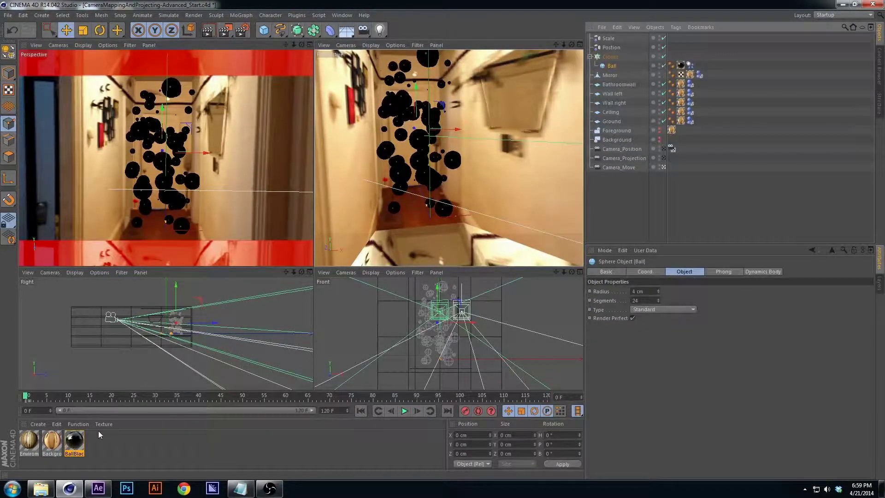
click(76, 442)
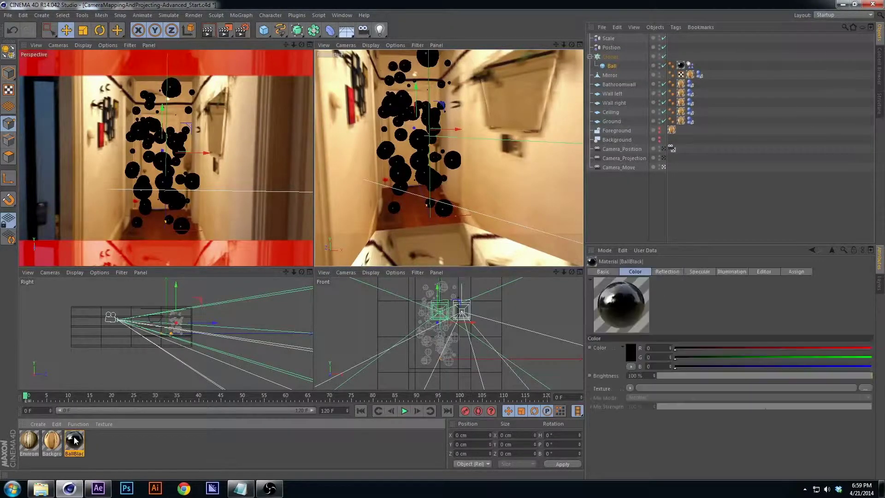
ctrl+drag(72, 441, 137, 446)
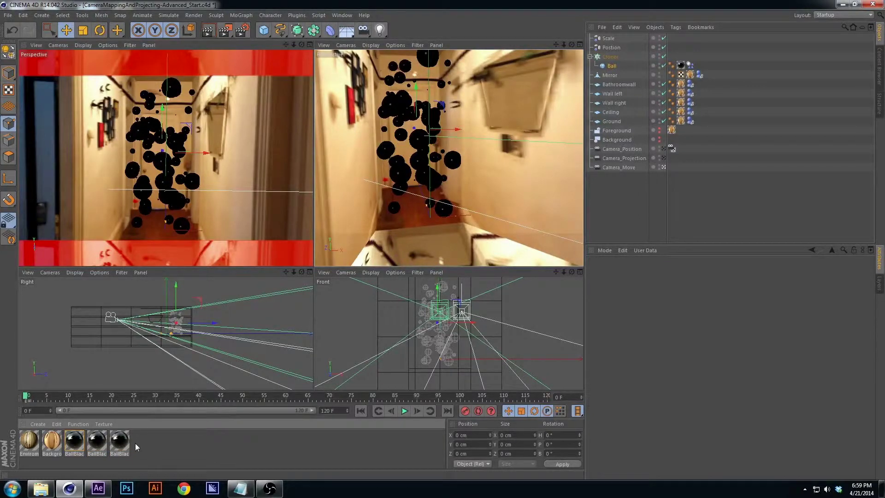
Rename the first copy of the BallBlack material as BallRed
double_click(98, 450)
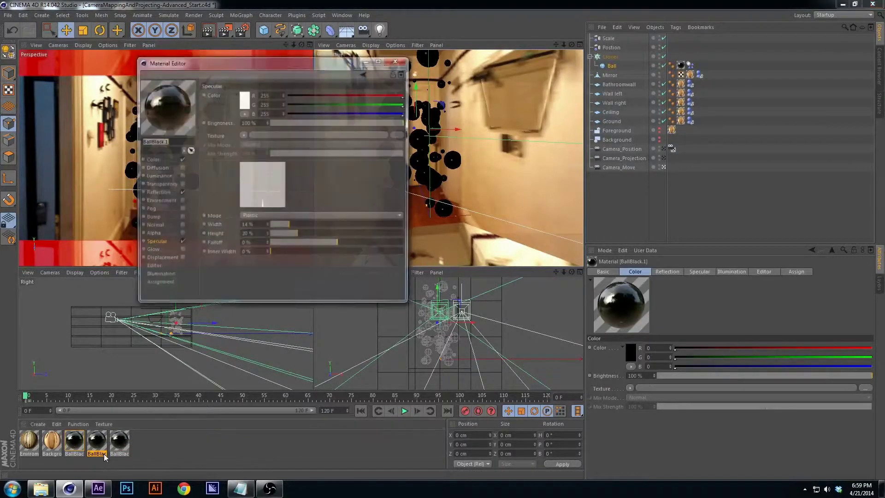
click(397, 61)
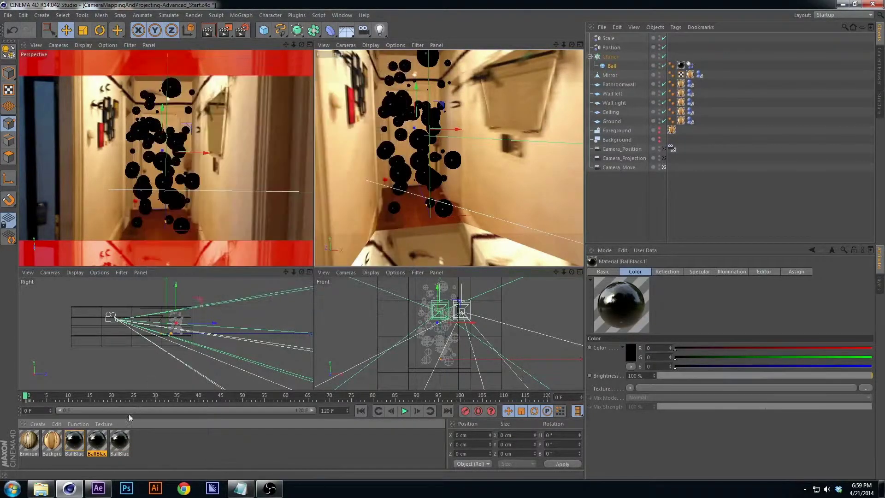
click(101, 456)
double_click(101, 456)
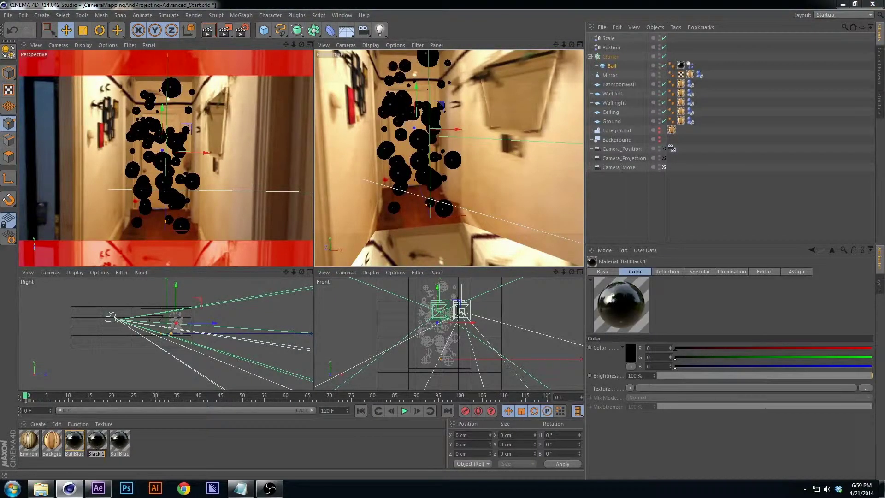
text(BallBRed)
key(Return)
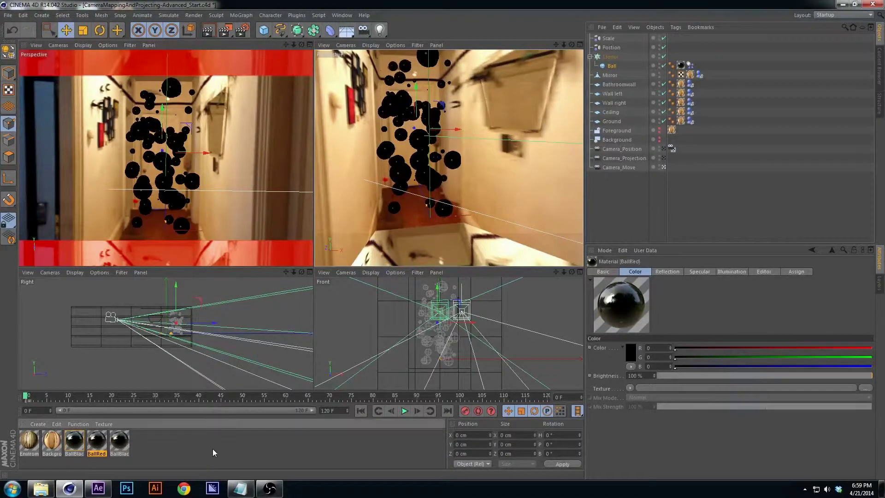
Rename the second copy of the BallBlack material as BallYellow
double_click(119, 454)
text(BallBl)
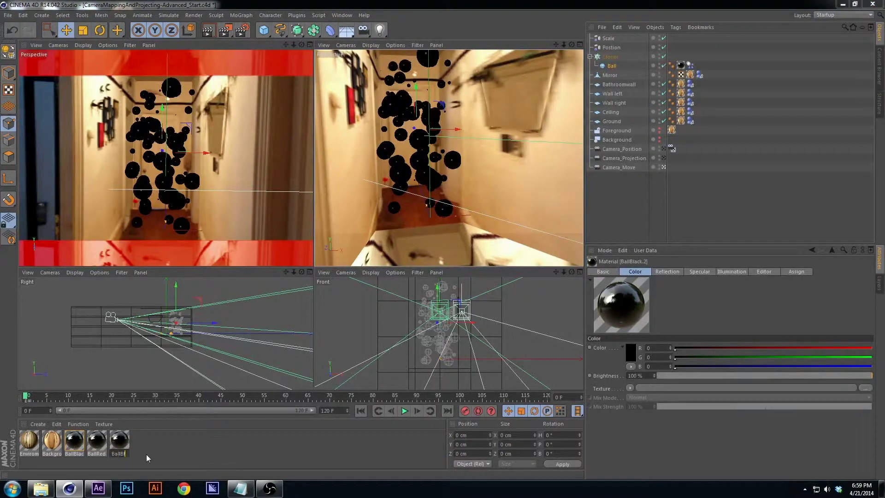
key(BackSpace)
key(BackSpace)
text(Yellow)
key(Return)
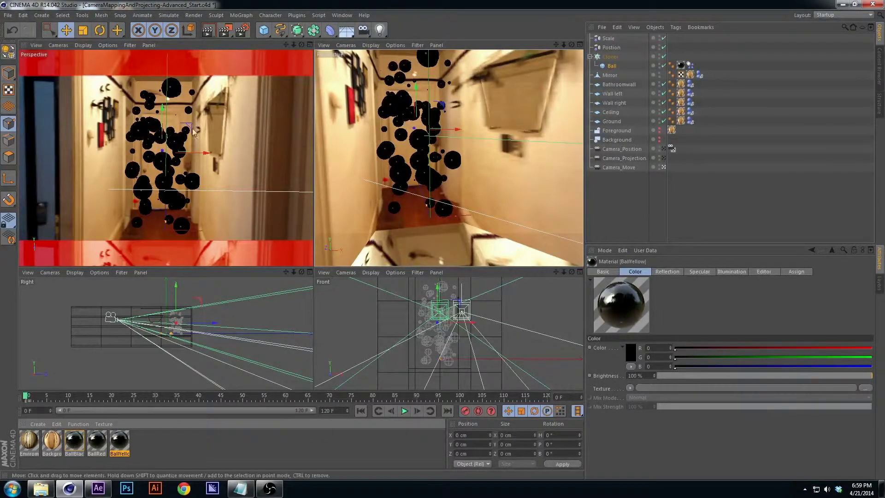
Set the BallRed material's color to pure red (R 255, G 0, B 0)
double_click(94, 438)
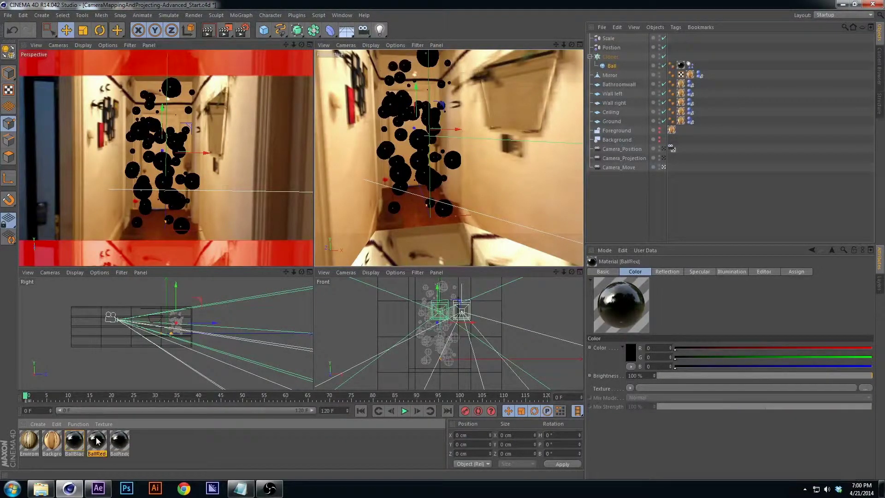
drag(281, 61, 589, 103)
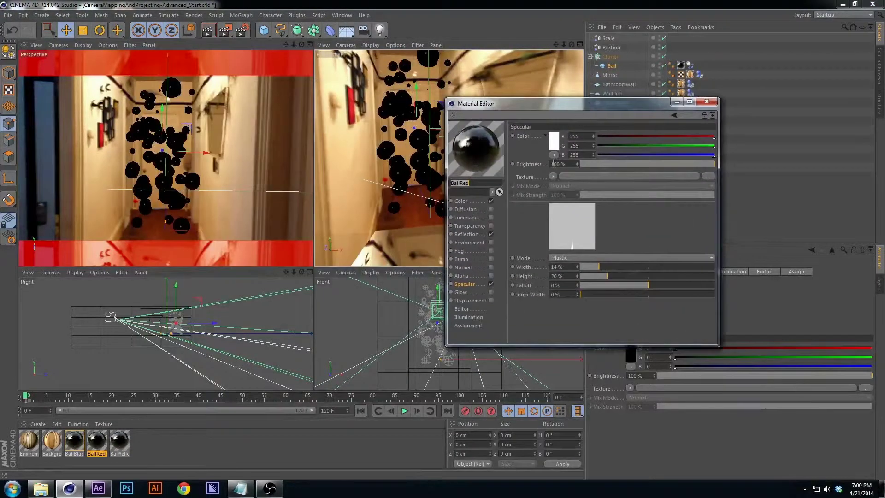
click(461, 201)
click(557, 143)
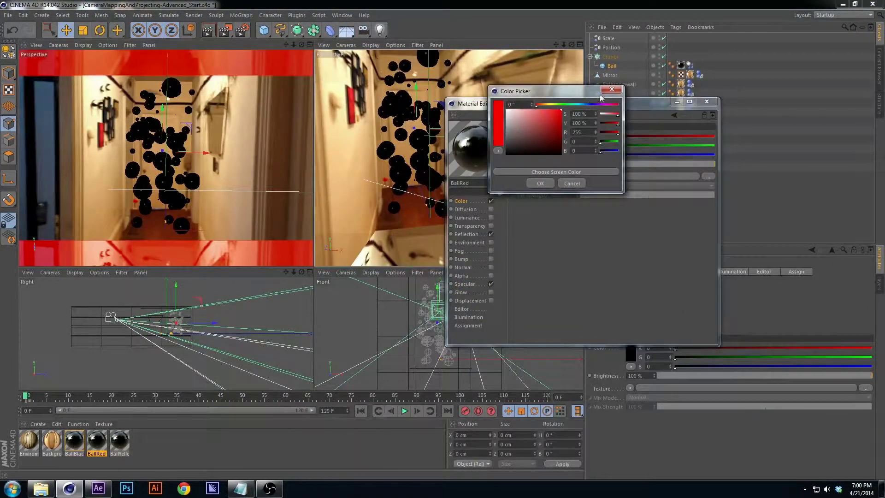
click(540, 184)
Set the BallYellow material's color to a greenish yellow (R 229, G 255, B 0) and close the Material Editor
click(119, 441)
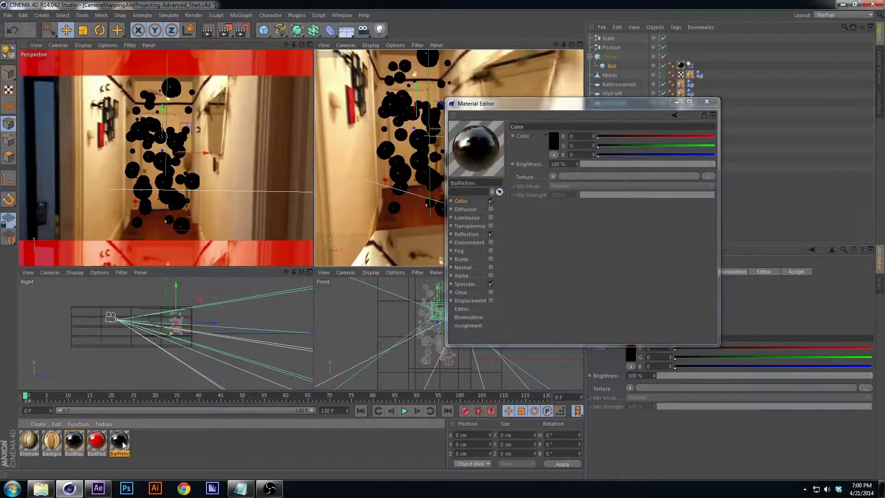
click(554, 140)
click(546, 105)
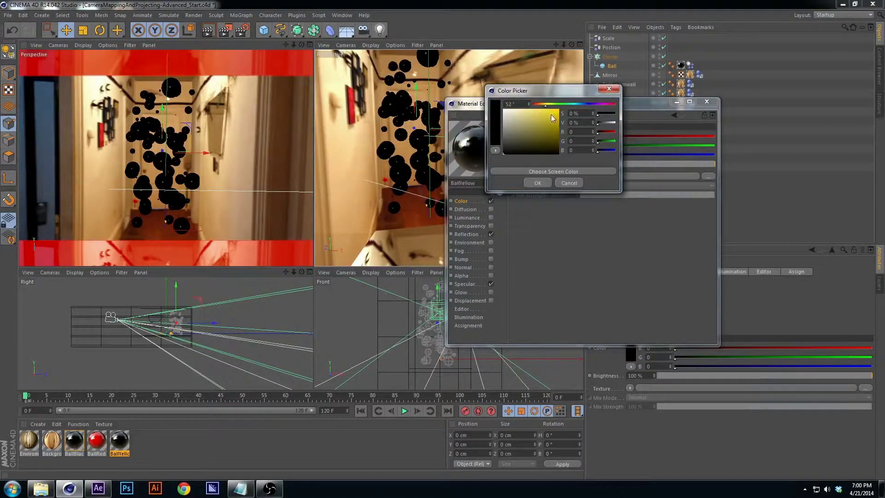
click(555, 112)
drag(547, 105, 569, 109)
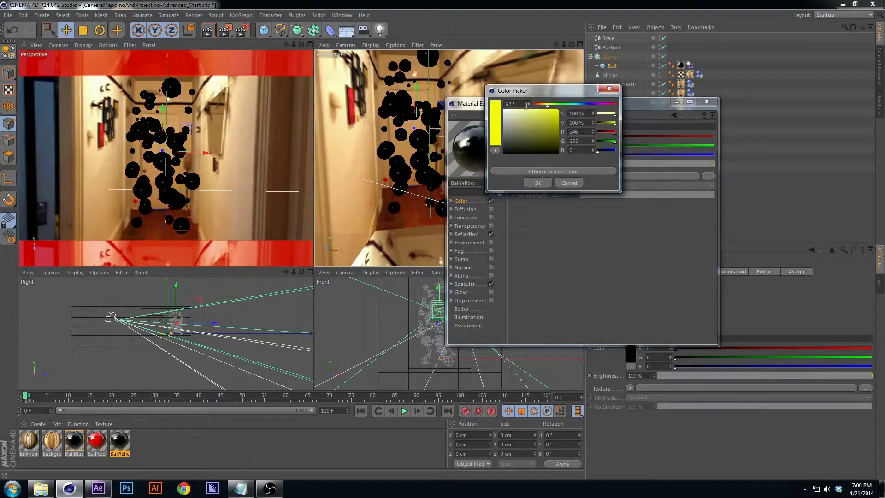
click(544, 104)
drag(545, 105, 550, 105)
click(543, 182)
click(707, 102)
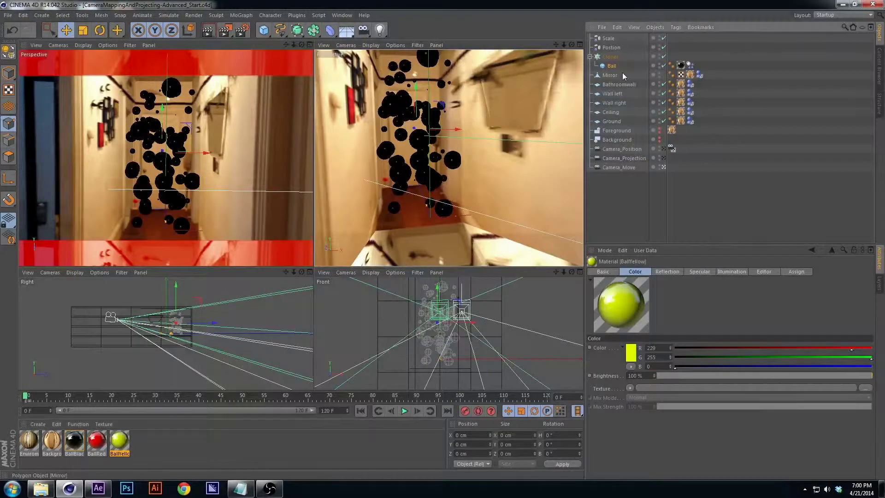
Duplicate the Ball sphere twice inside the Cloner
click(610, 69)
drag(609, 69, 615, 70)
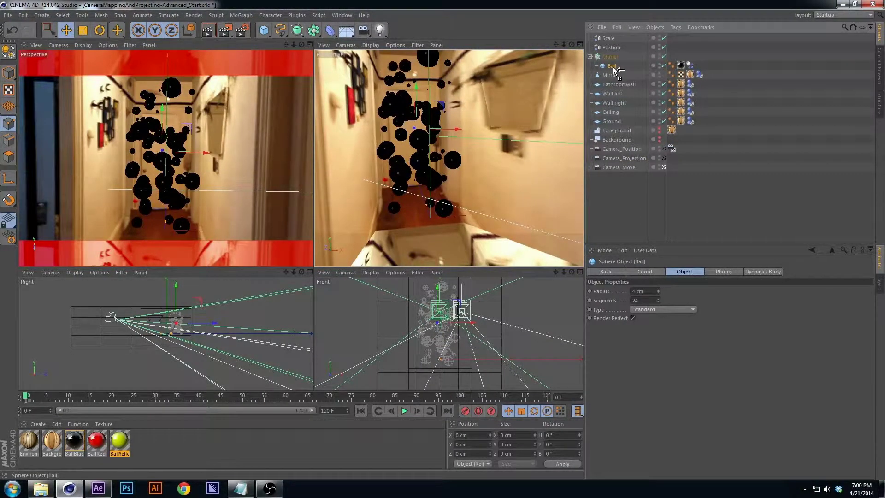
ctrl+drag(615, 69, 615, 84)
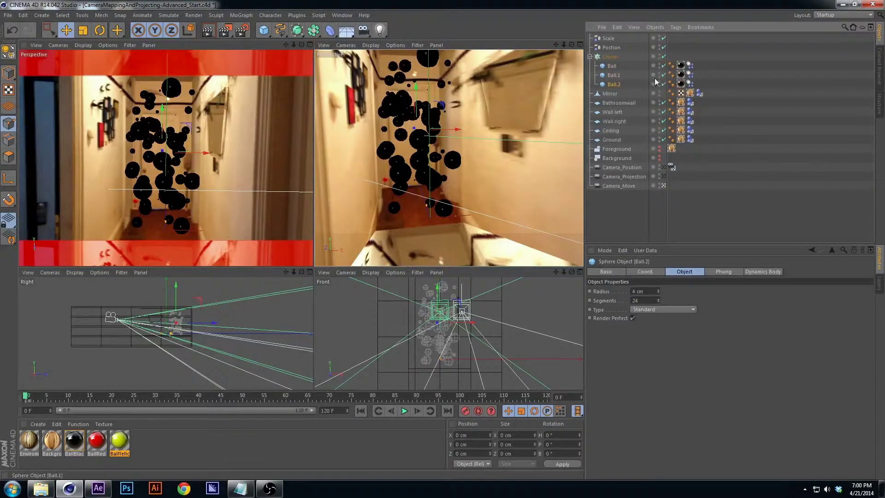
Apply the BallRed material to Ball.1 and BallYellow to Ball.2, replacing their black textures, and render a preview of the camera view
drag(91, 447, 681, 76)
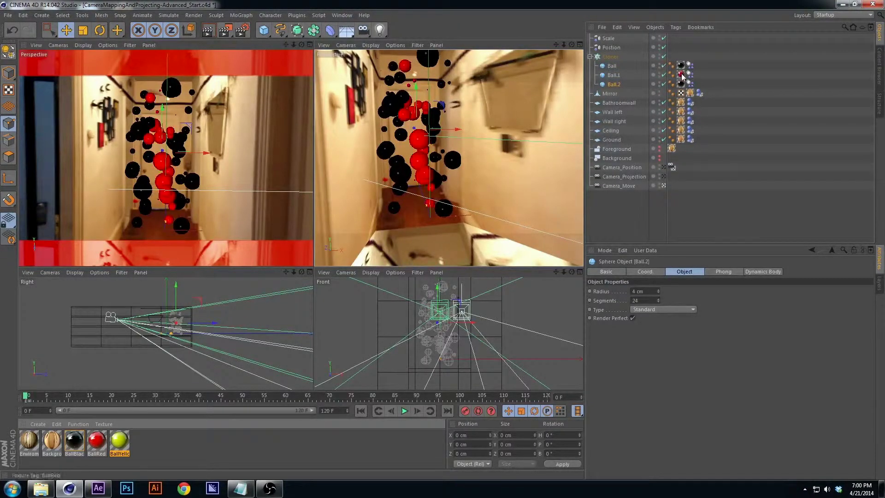
drag(118, 445, 682, 85)
click(706, 70)
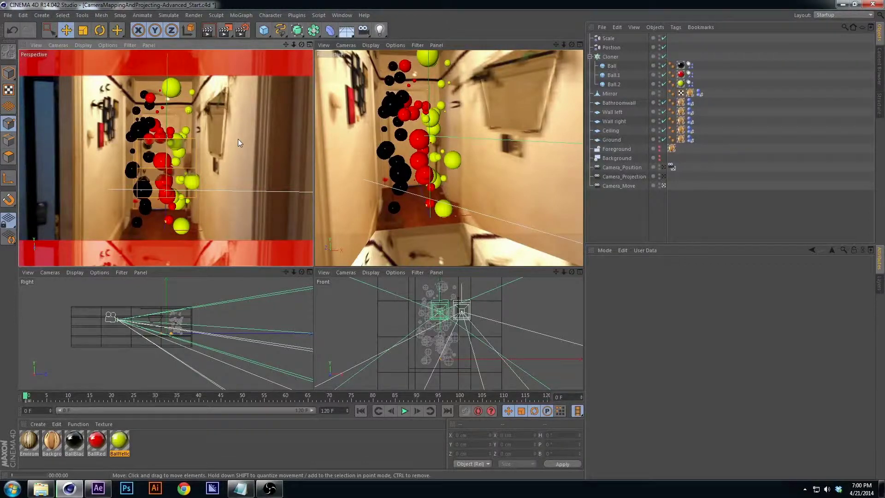
key(ctrl+r)
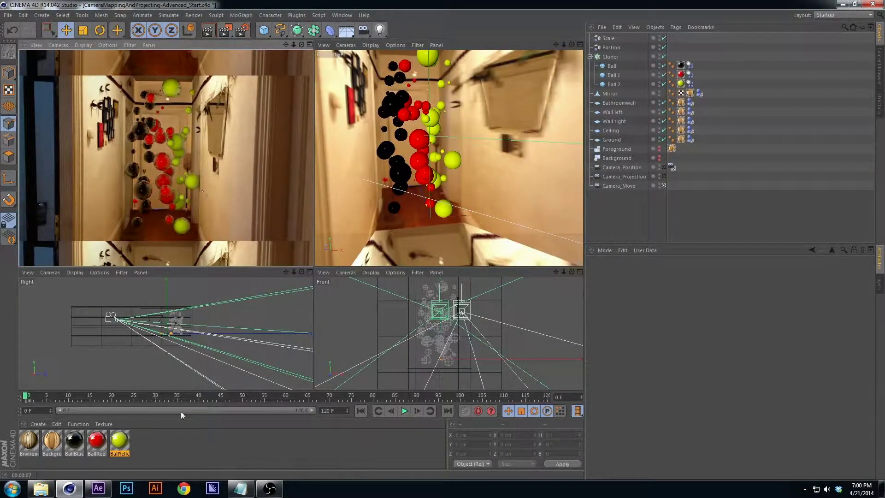
Change the BallYellow material's color to orange (R 255, G 144, B 0) and close the Material Editor
double_click(119, 440)
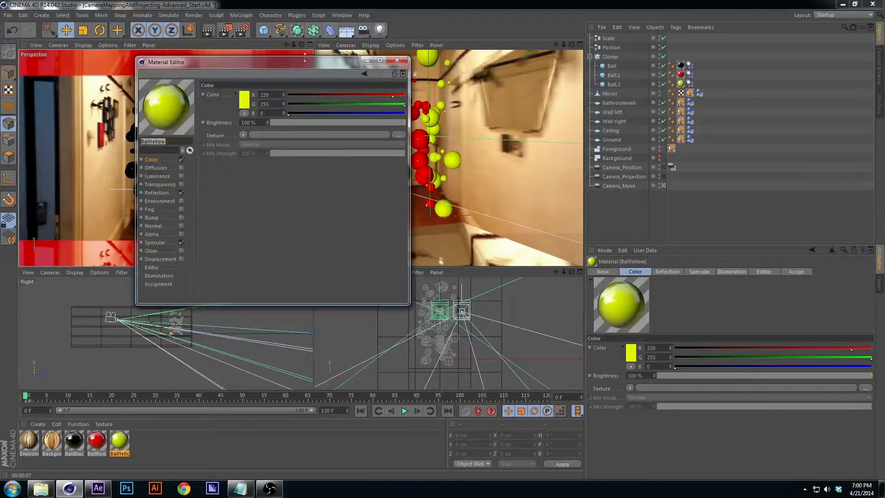
drag(342, 62, 635, 102)
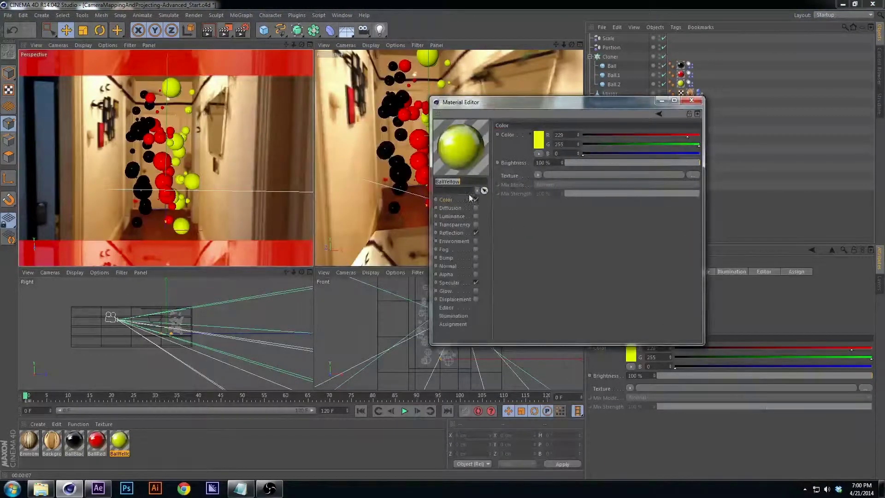
click(539, 140)
drag(533, 104, 526, 106)
click(523, 181)
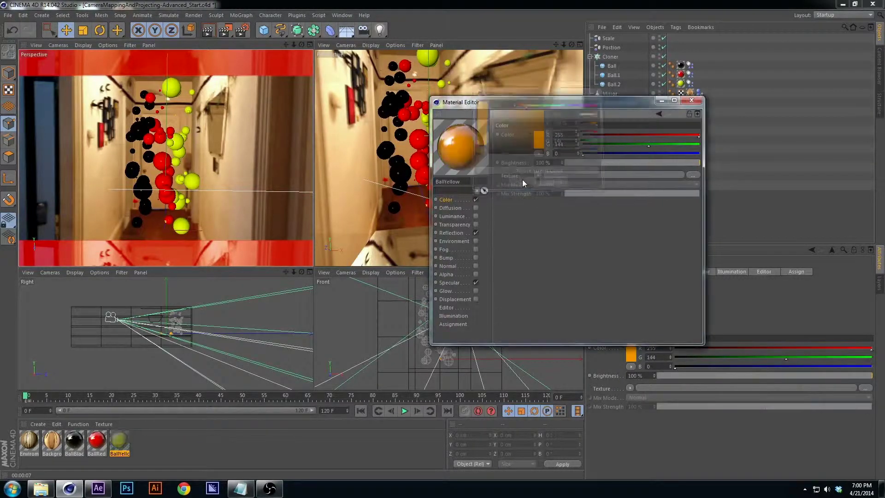
click(691, 102)
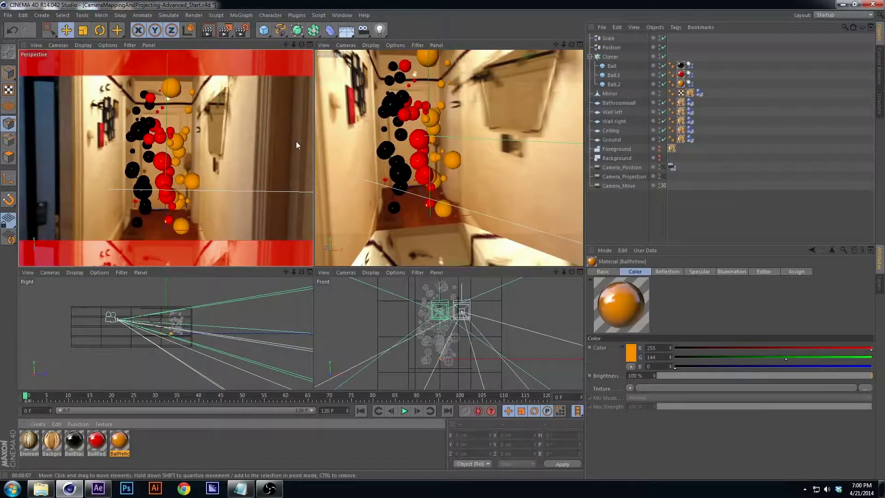
Set the BallBlack material's reflection mix strength to 30% and its reflection color to black
double_click(75, 442)
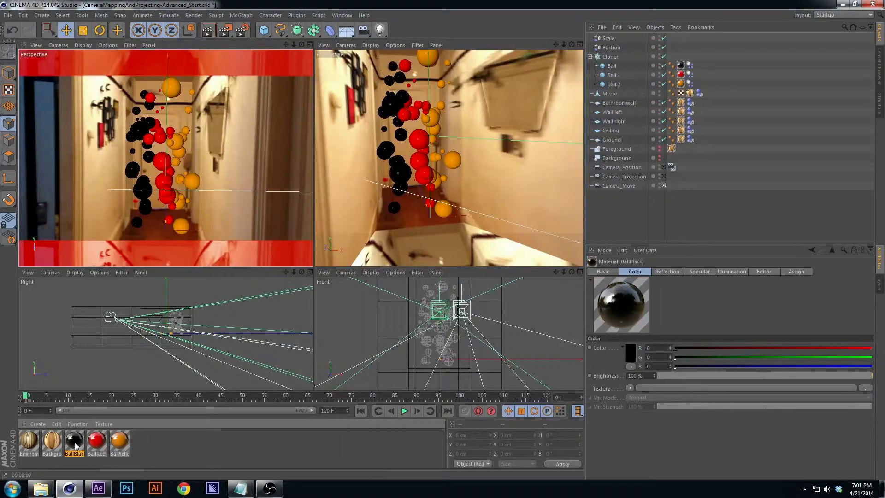
drag(278, 67, 574, 107)
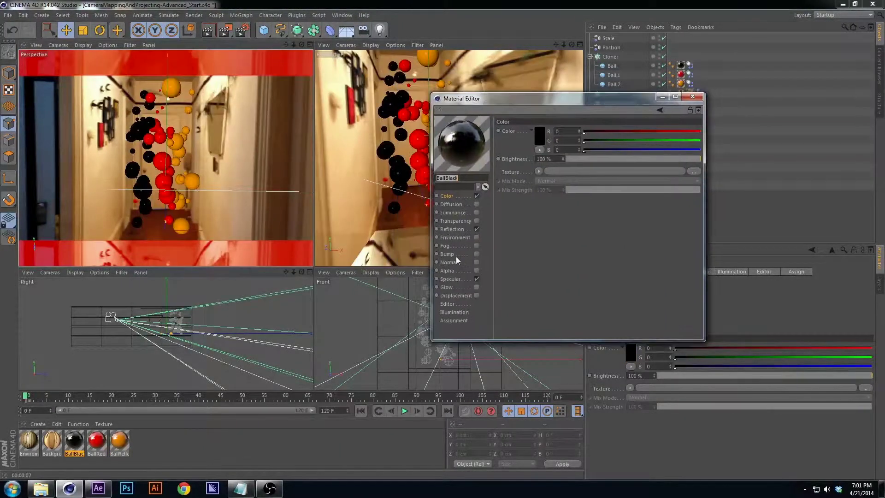
click(453, 230)
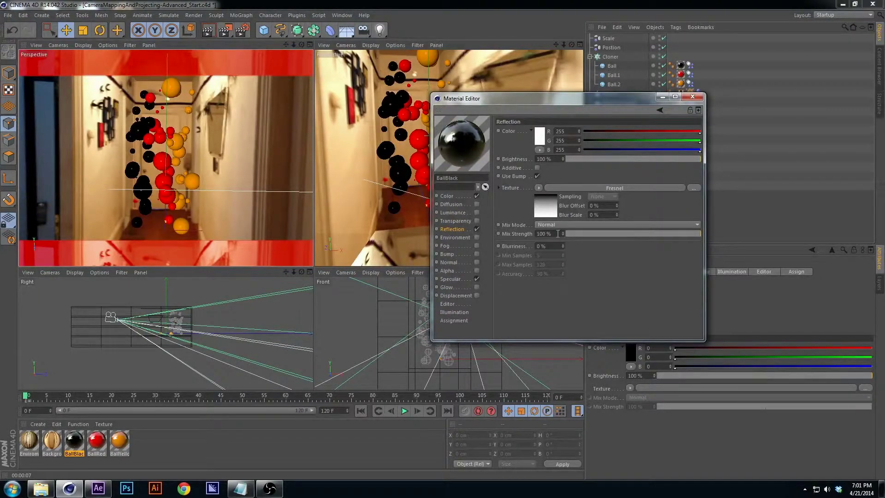
double_click(558, 233)
text(30)
key(Return)
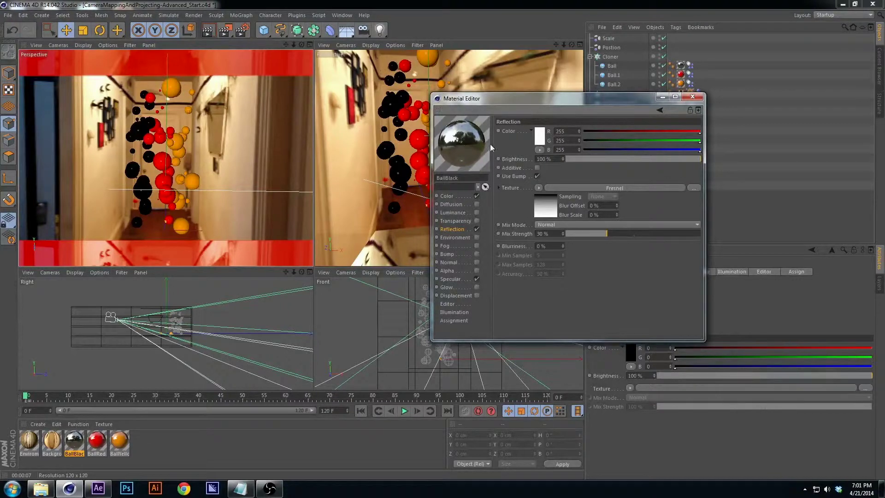
click(540, 136)
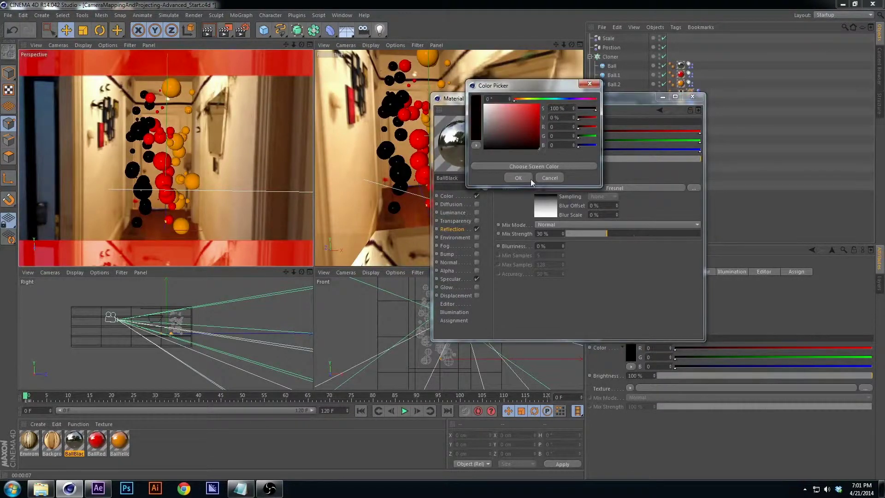
click(530, 180)
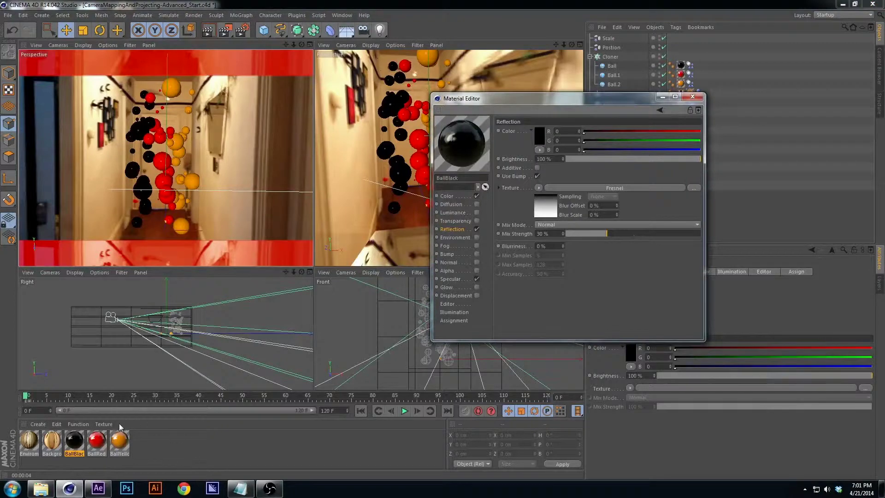
Set the BallRed material's reflection color to black and its reflection mix strength to 50%
click(98, 443)
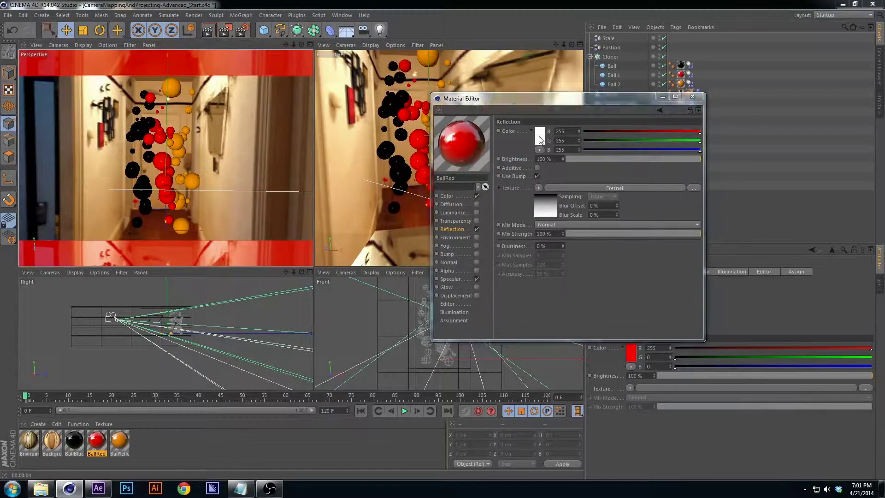
click(540, 137)
drag(537, 128, 537, 151)
click(522, 180)
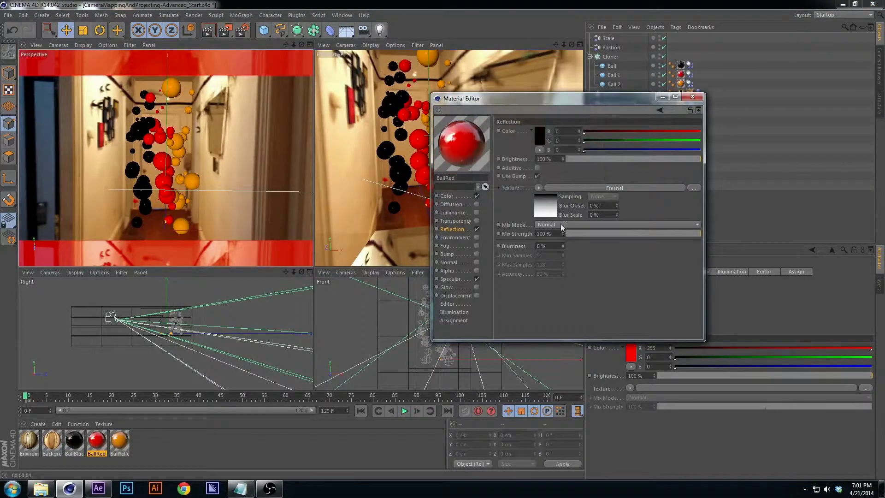
text(50)
key(Return)
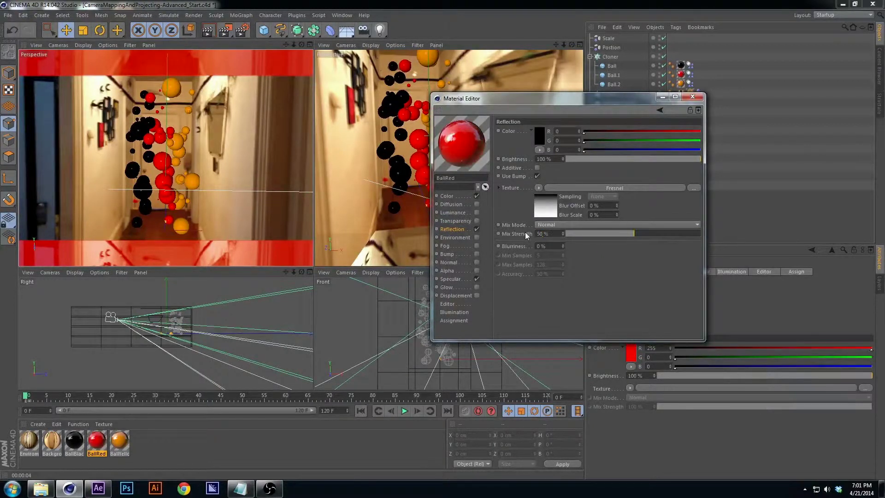
Set the BallYellow material's reflection color to black and its mix strength to 90%, and save the project
click(75, 441)
click(119, 441)
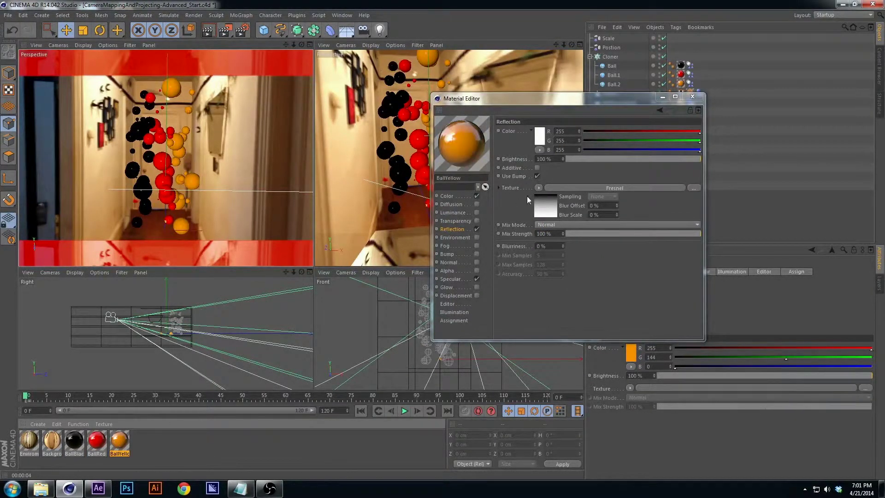
click(458, 196)
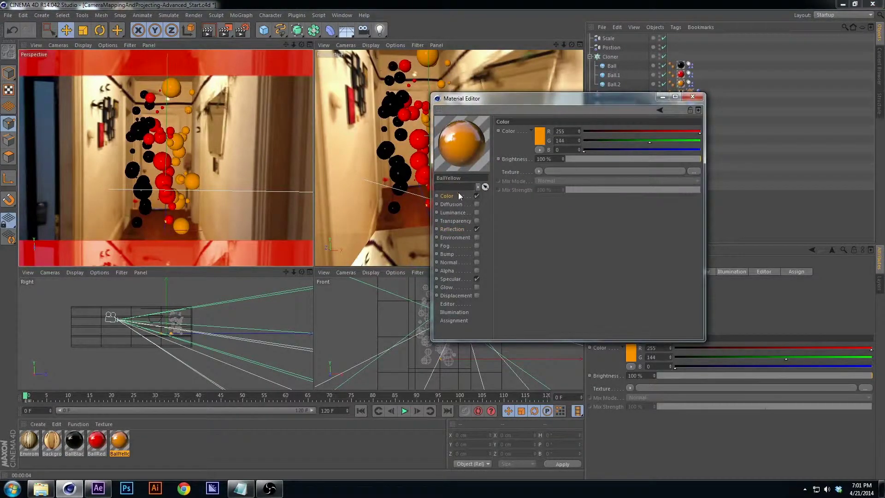
click(457, 229)
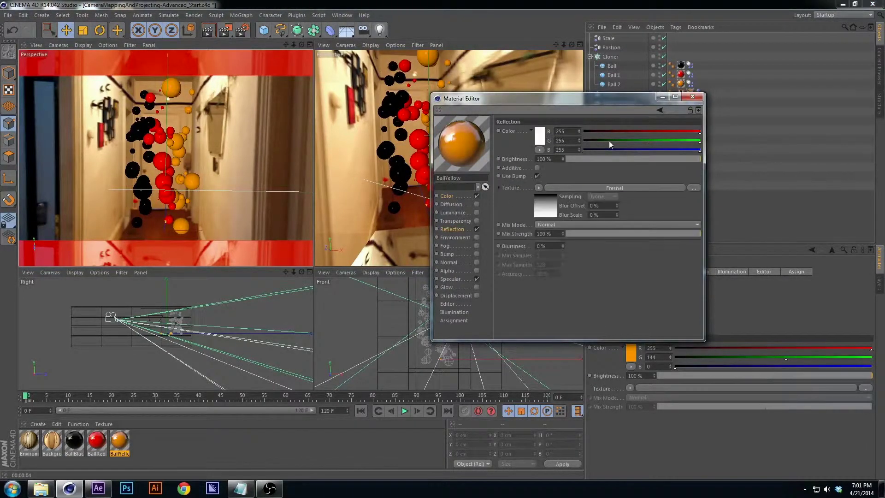
click(540, 138)
click(516, 181)
double_click(547, 233)
text(90)
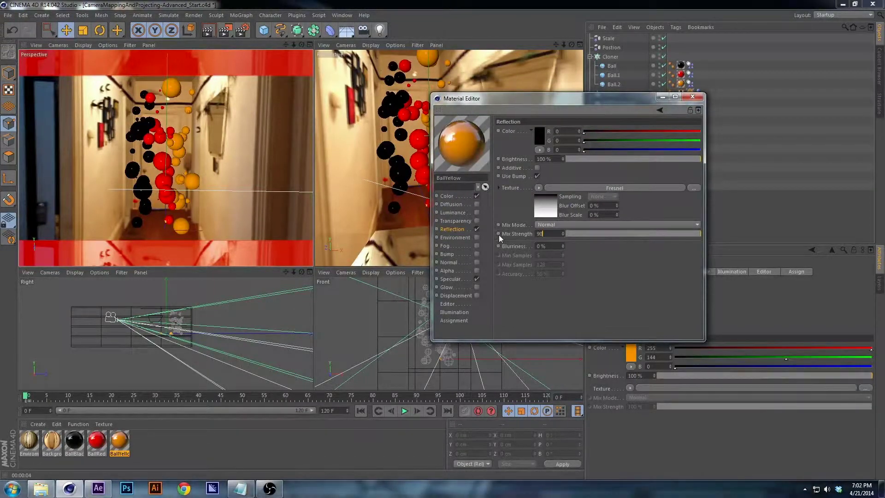
key(Return)
key(ctrl+s)
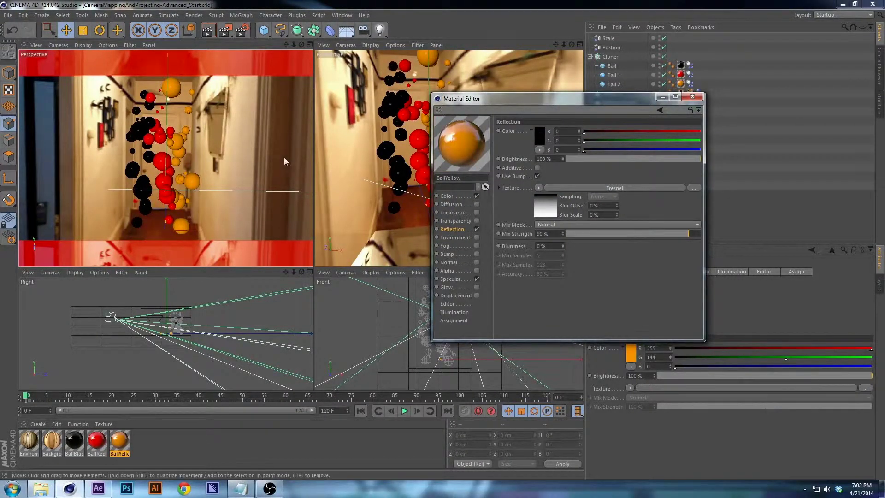
Play the ball simulation to frame 20 with the Material Editor closed, and render a preview of the camera view
key(F8)
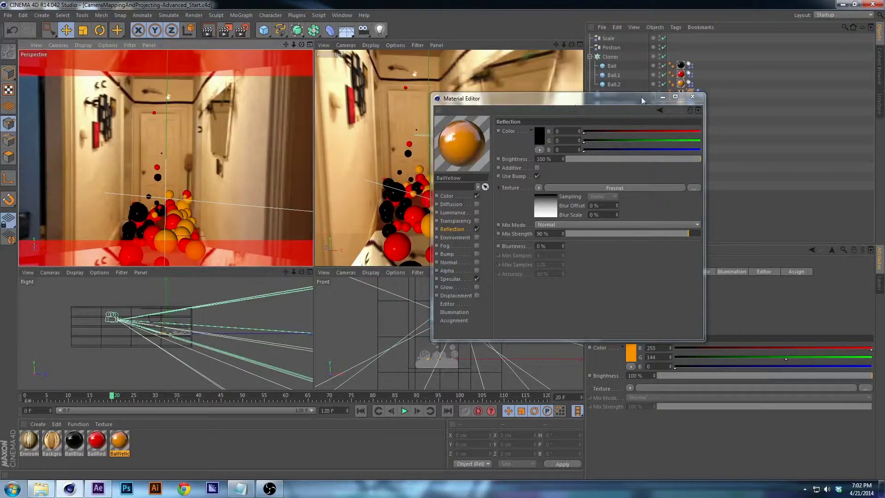
click(693, 96)
key(ctrl+r)
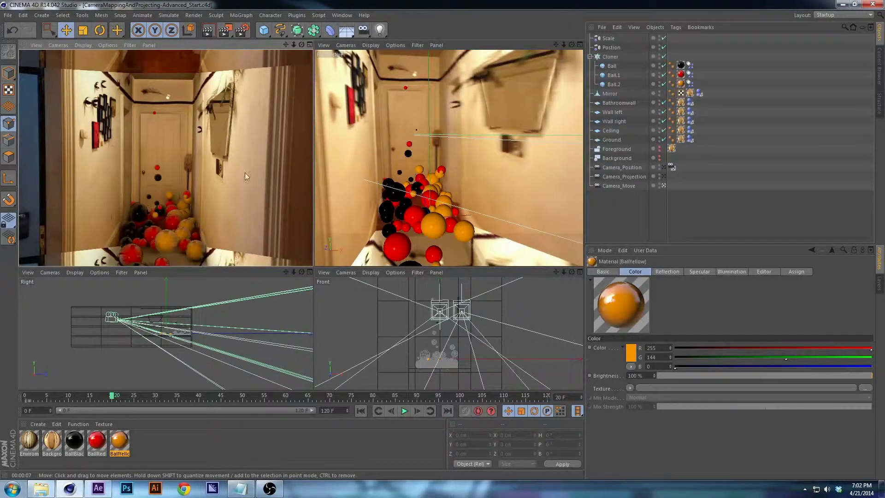
alt+drag(505, 134, 420, 161)
key(ctrl+s)
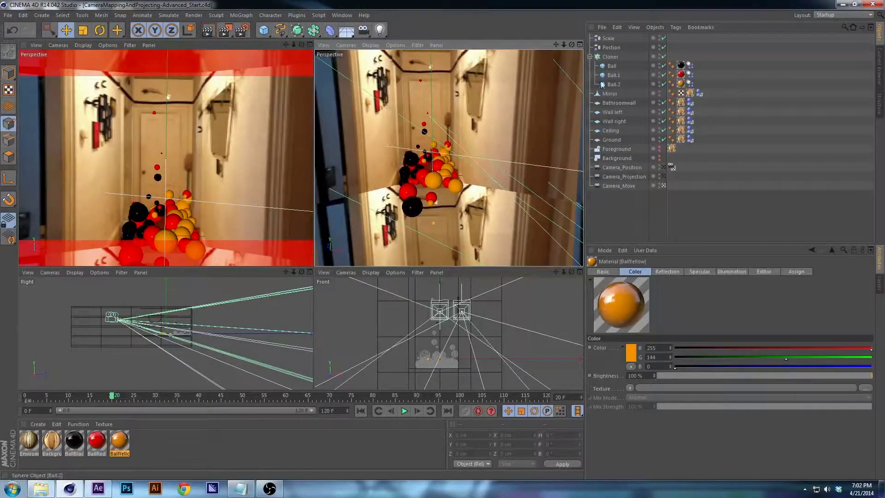
Add an Omni light near the hallway ceiling between the camera and the balls, and set its intensity to 150%
click(590, 57)
click(610, 57)
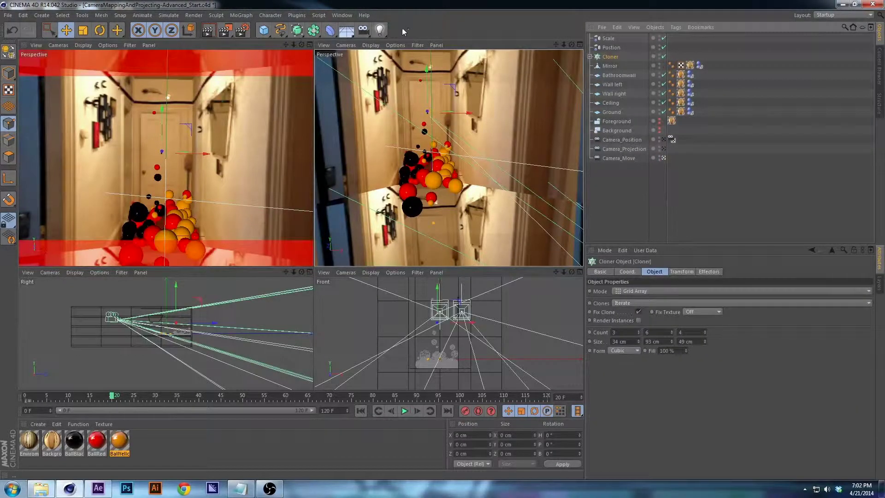
click(383, 30)
alt+drag(438, 166, 105, 231)
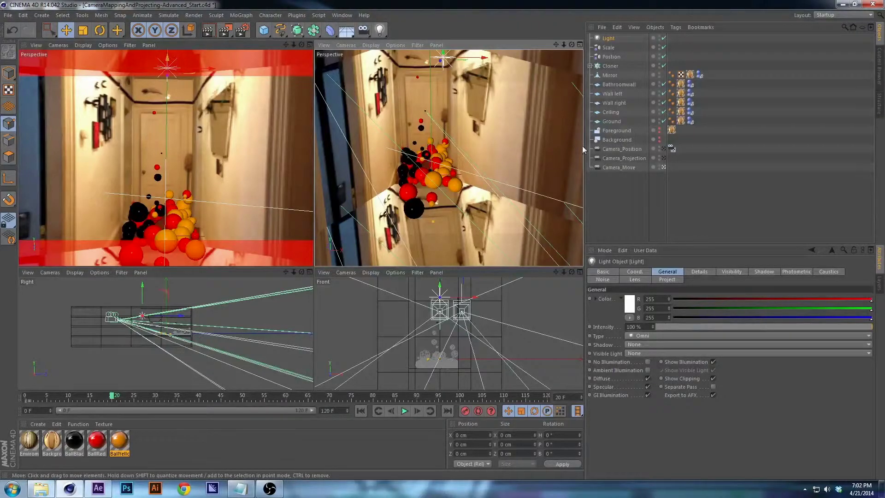
scroll(456, 113, down, 3)
double_click(639, 327)
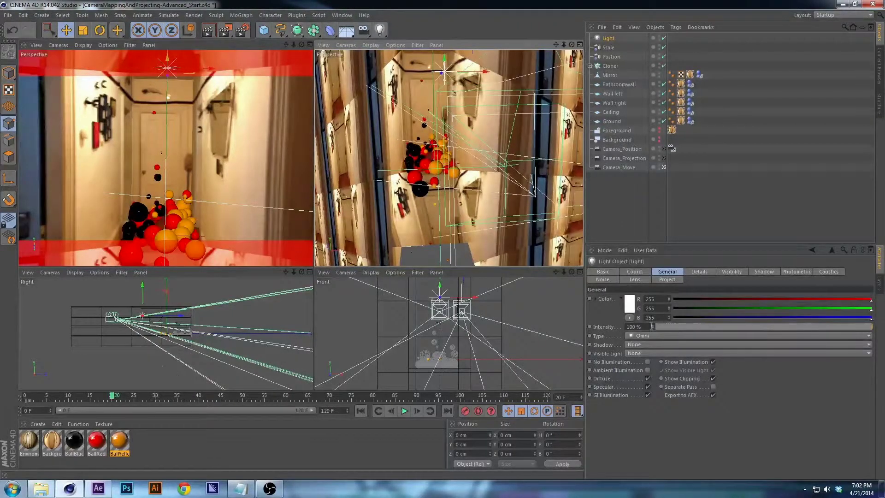
text(150)
key(Return)
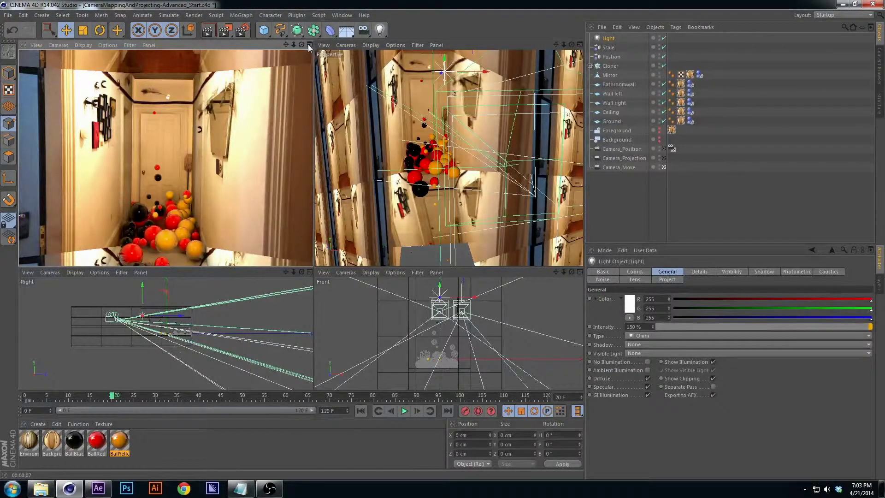
Open the Ambient Occlusion render settings and render an enlarged preview of the camera view
click(242, 30)
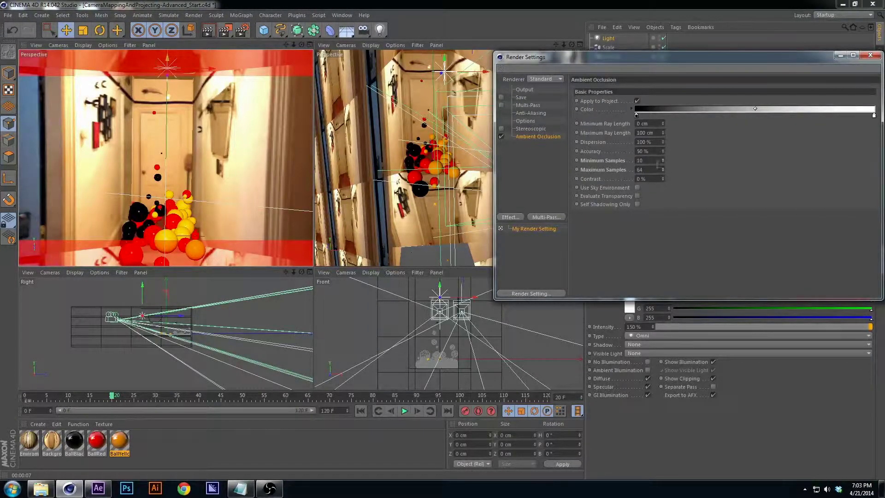
key(ctrl+z)
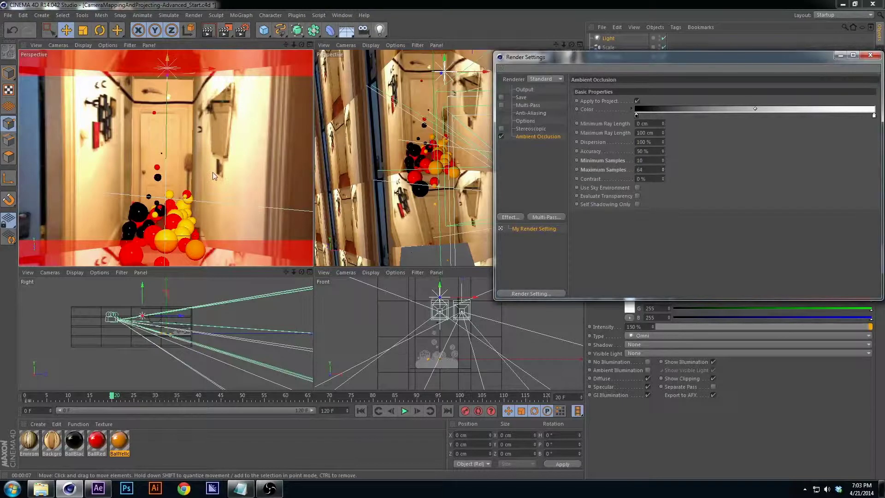
middle_click(212, 172)
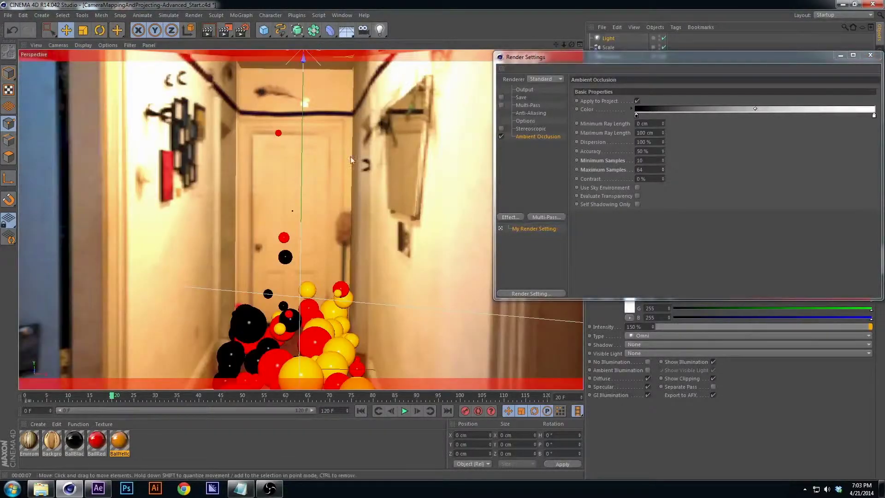
key(ctrl+r)
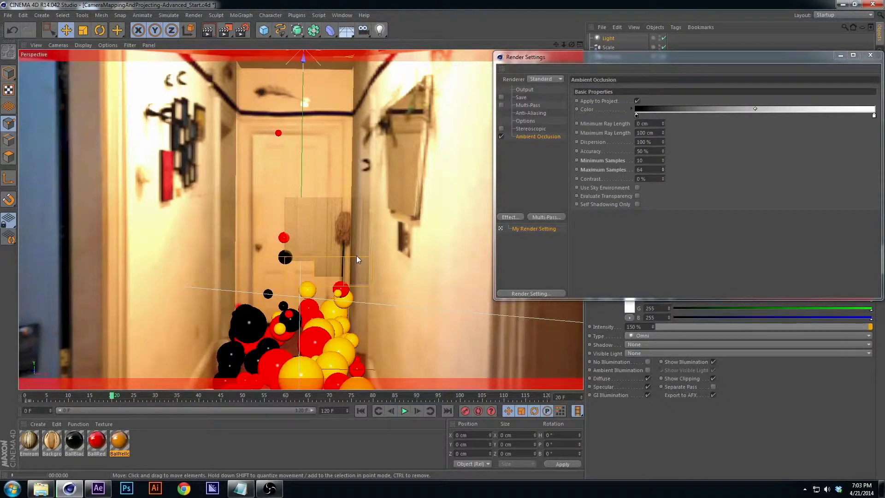
Set the Ambient Occlusion maximum samples to 120
double_click(642, 169)
text(120)
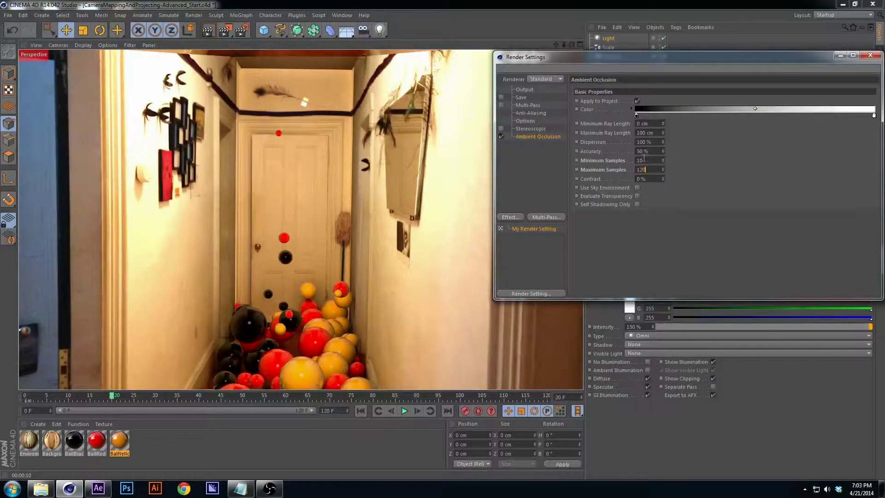
key(Return)
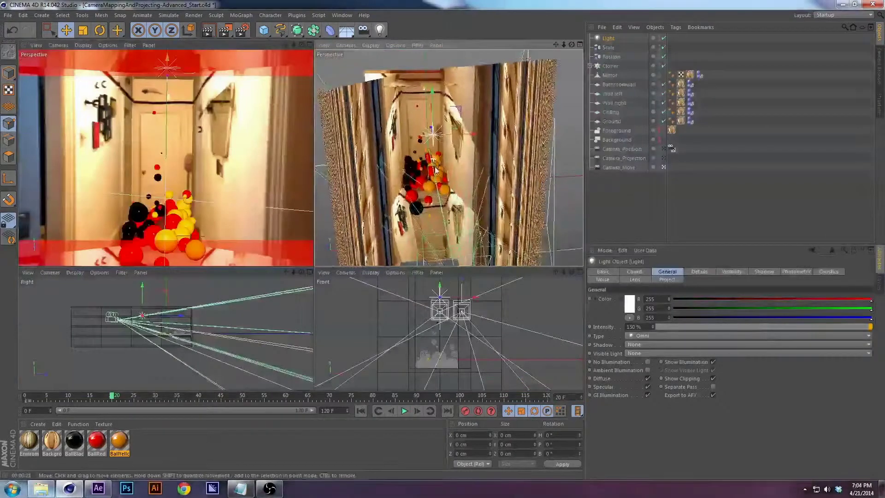
Duplicate the light, move the copy along the ceiling toward the door at the hallway's far end, and save the project
alt+drag(454, 166, 471, 161)
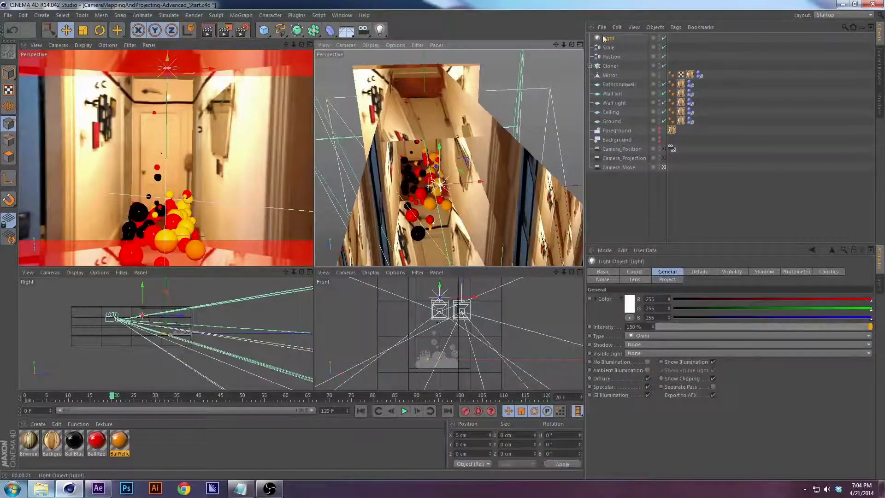
ctrl+drag(611, 43, 613, 48)
drag(439, 184, 420, 97)
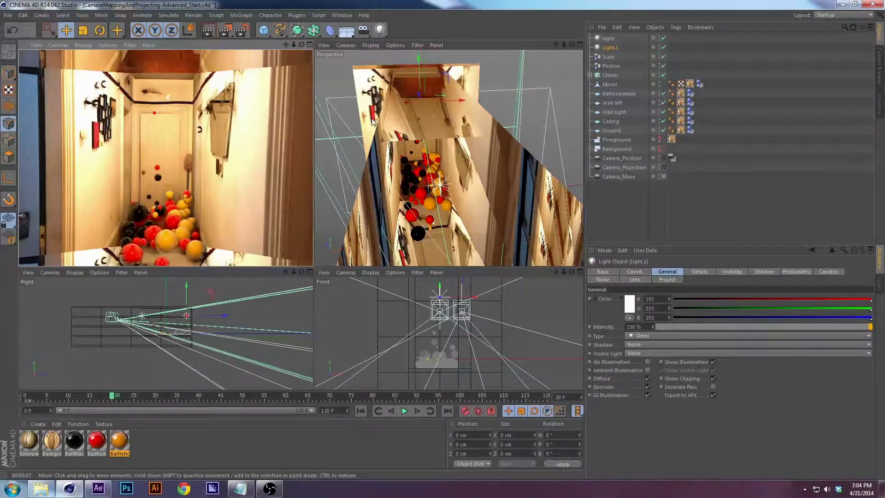
key(ctrl+s)
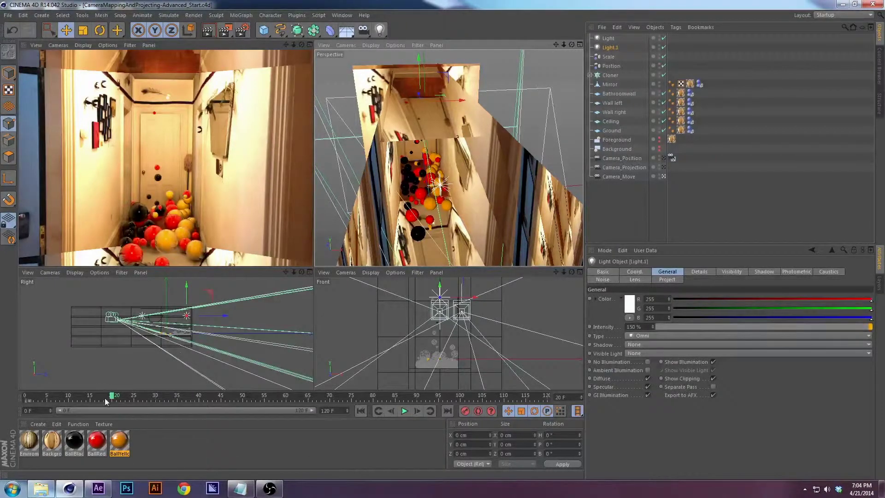
Bake all dynamics from frame 0 through the Mirror's Dynamics Body tag and scrub the timeline to review the cached motion
click(86, 399)
drag(80, 399, 25, 399)
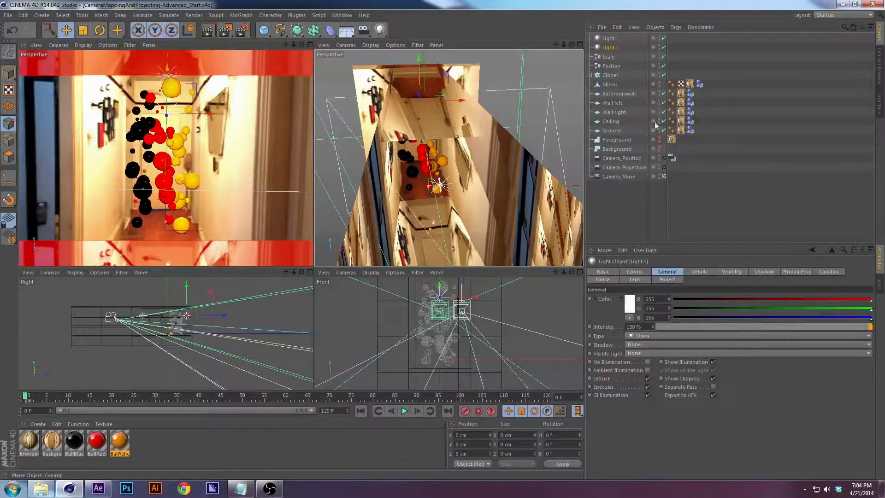
click(699, 84)
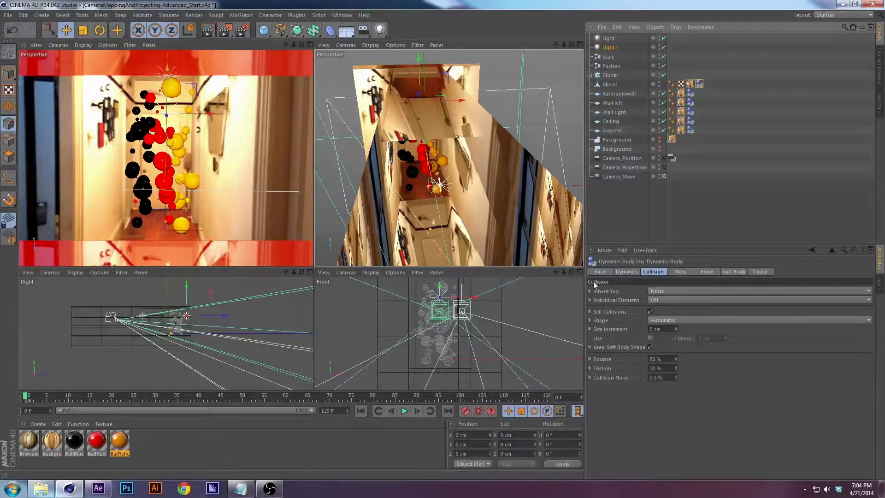
alt+drag(342, 142, 415, 118)
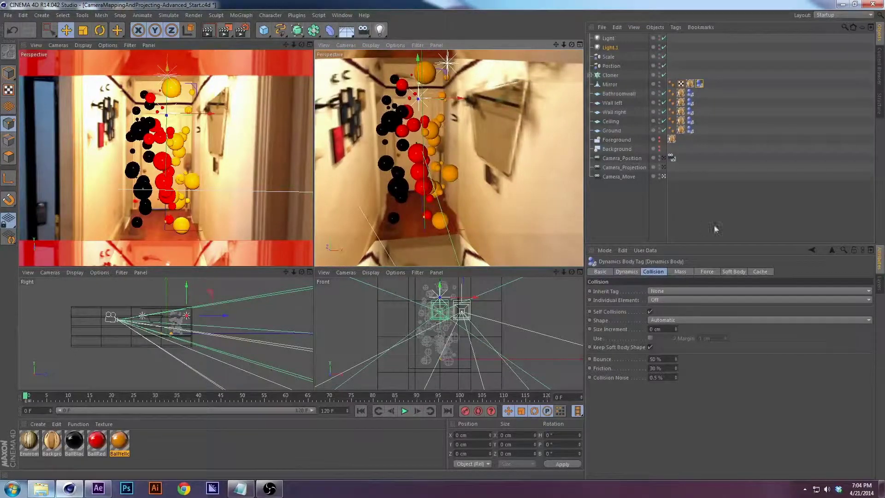
click(760, 272)
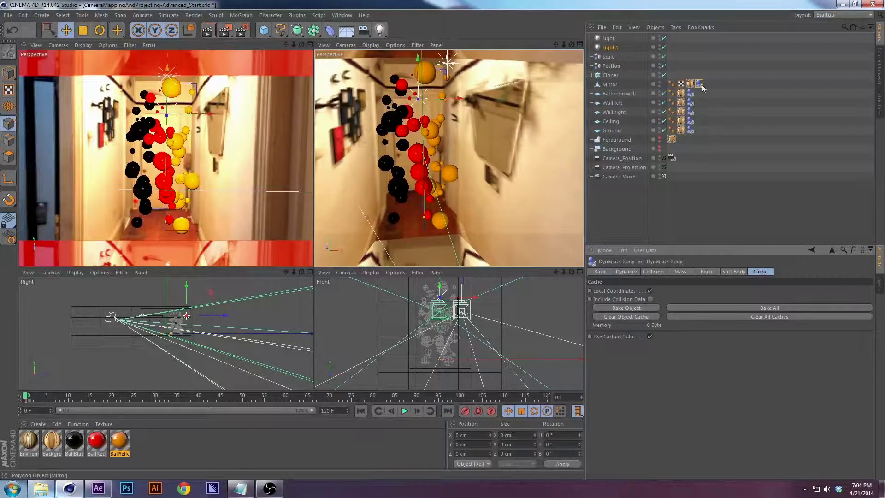
click(772, 308)
drag(19, 395, 107, 399)
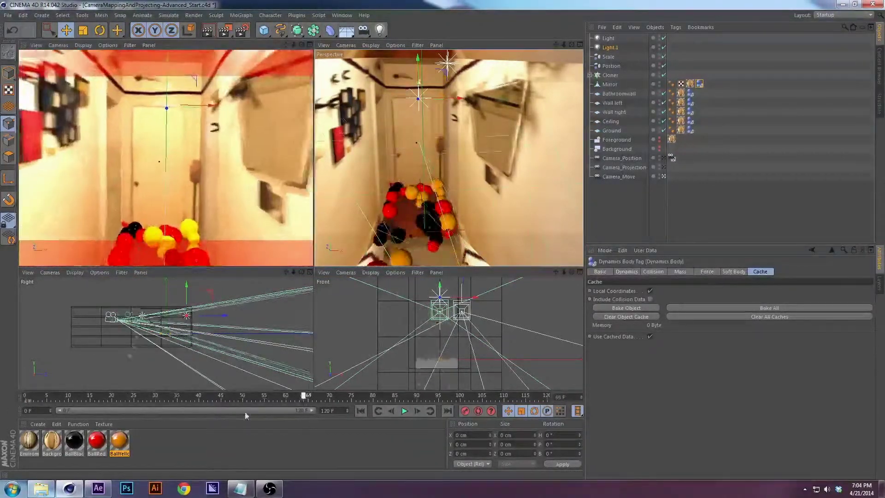
key(shift+f)
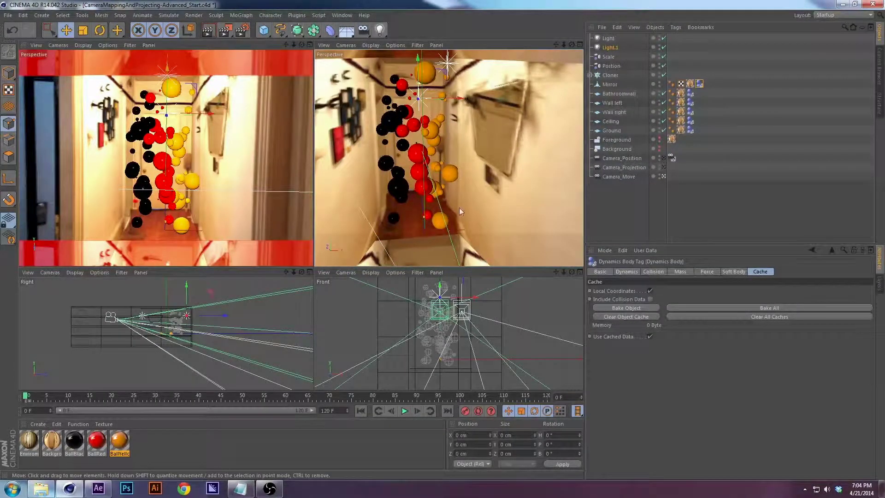
Clear all dynamics caches through the Dynamics Body tag of the Ball sphere in the Cloner, and select that sphere
click(591, 74)
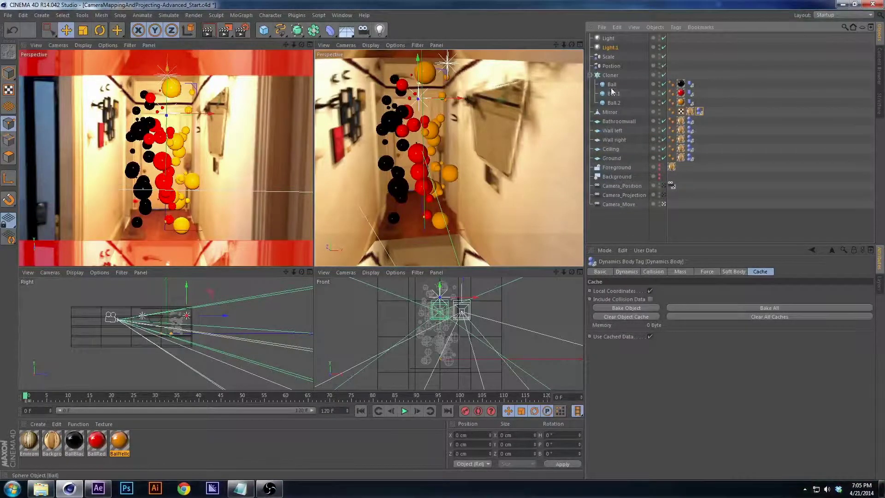
click(610, 75)
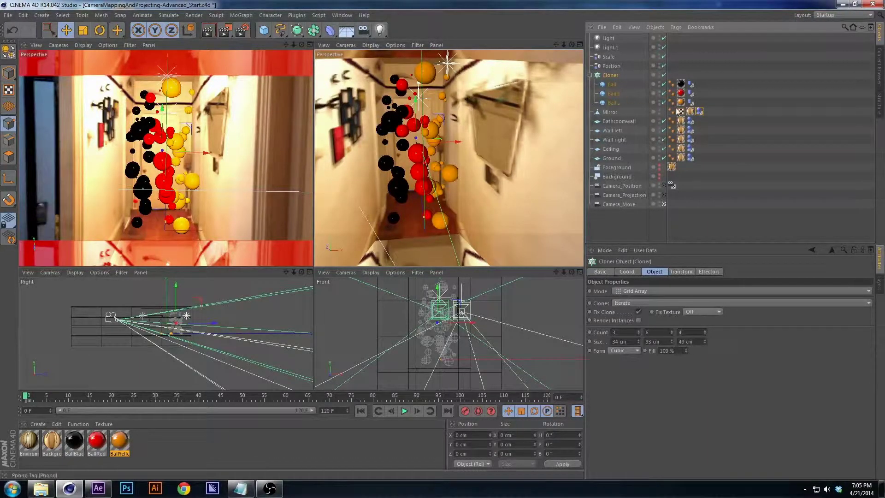
click(691, 84)
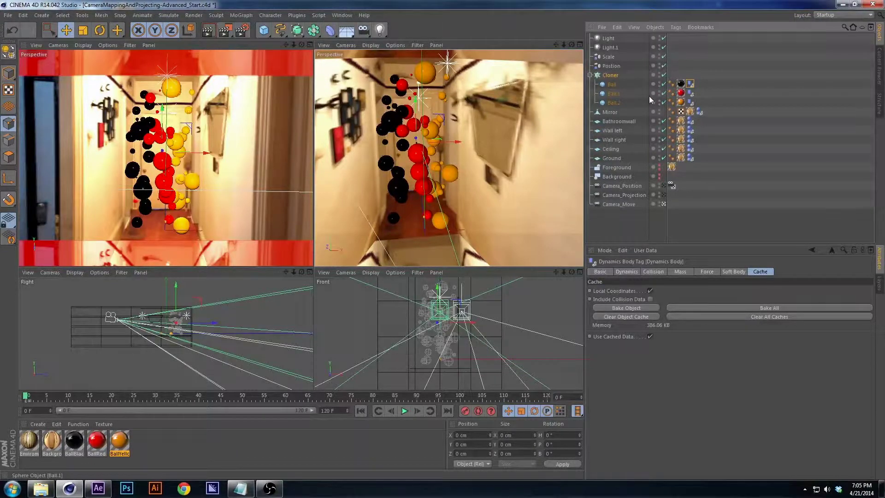
click(768, 317)
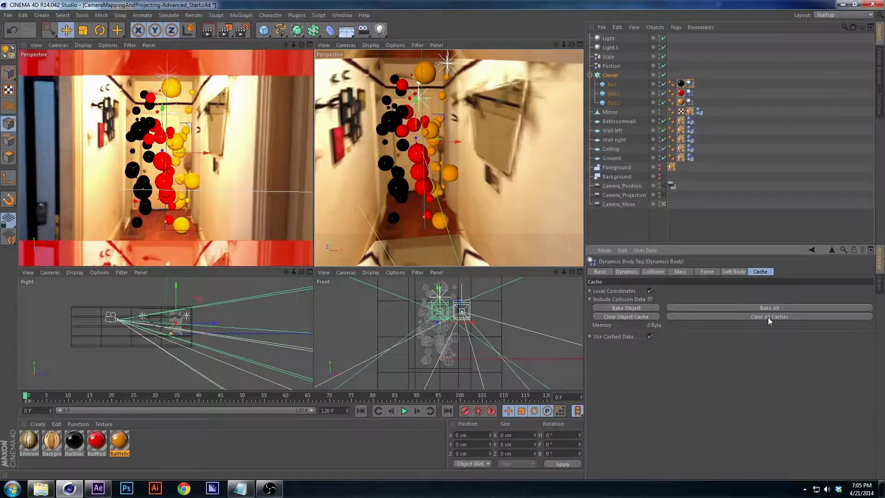
click(613, 86)
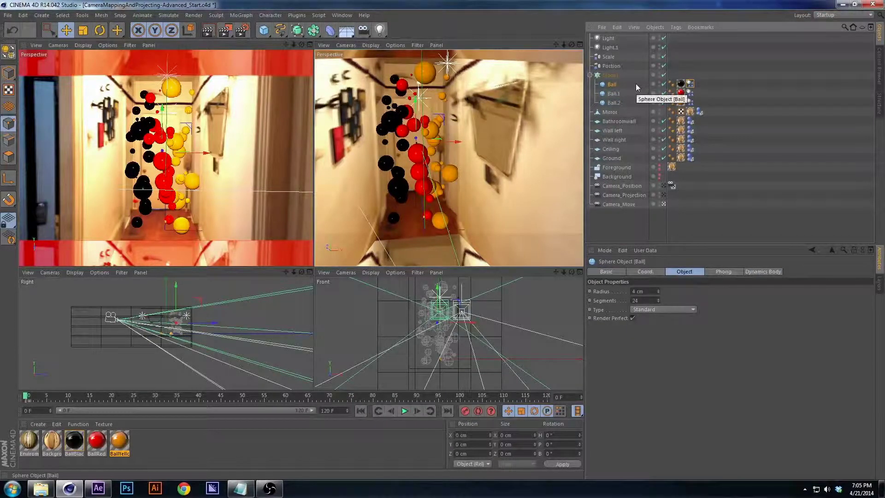
Duplicate the black, red and orange Ball spheres inside the Cloner and reorder the six spheres to mix the clone colors
drag(613, 86, 617, 108)
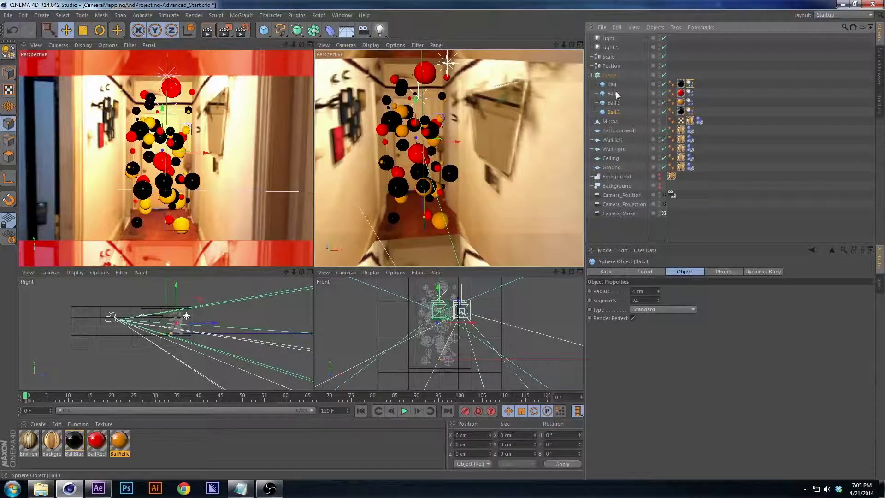
ctrl+drag(616, 92, 620, 110)
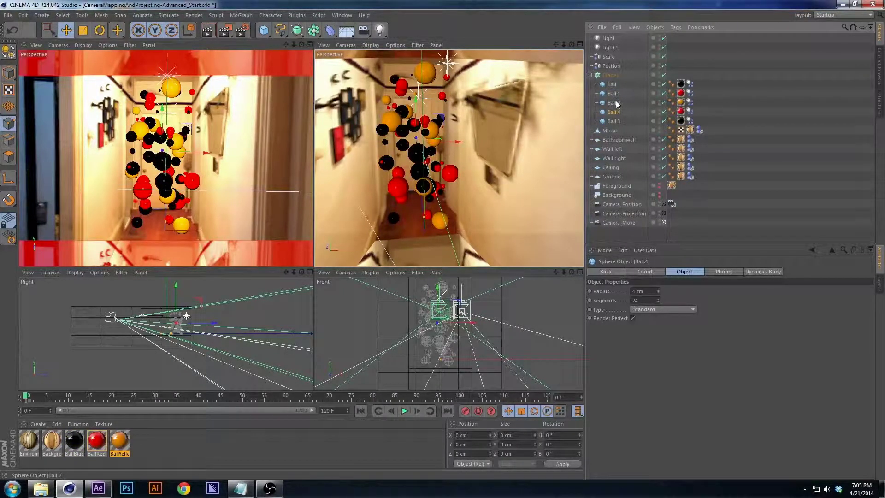
mouse_move(614, 104)
ctrl+mouse_down()
mouse_move(618, 129)
mouse_move(613, 93)
ctrl+mouse_up()
click(613, 93)
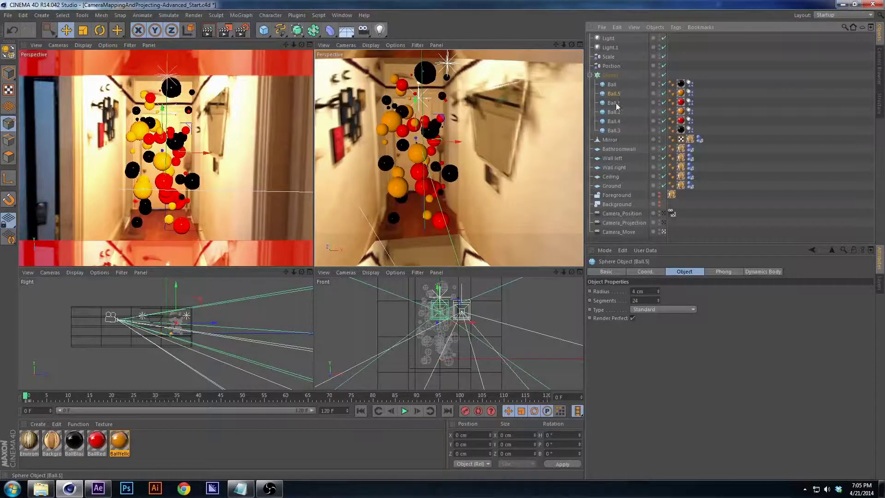
drag(613, 112, 617, 120)
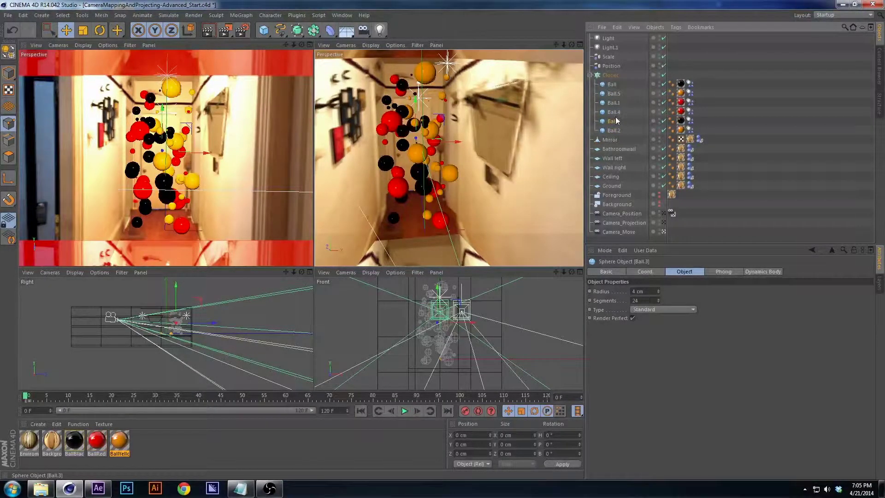
Bake all dynamics through the first Ball's Dynamics Body tag, check the animation playback, and save the project
click(690, 84)
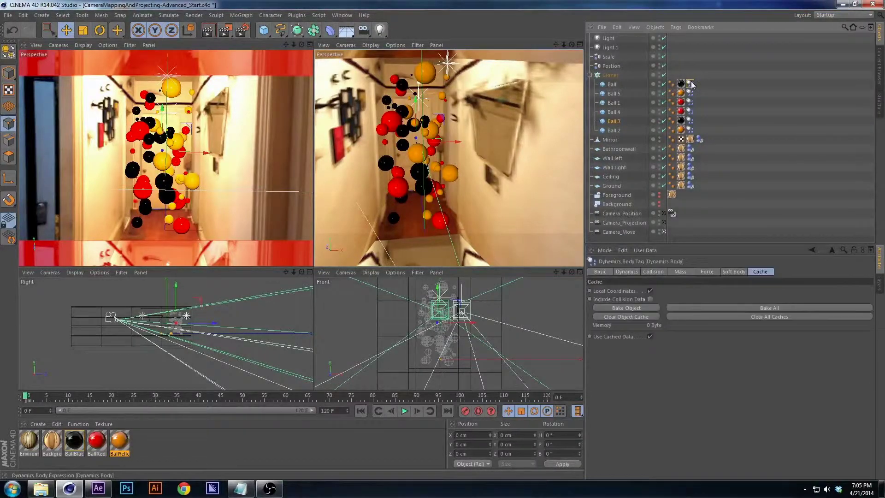
click(774, 308)
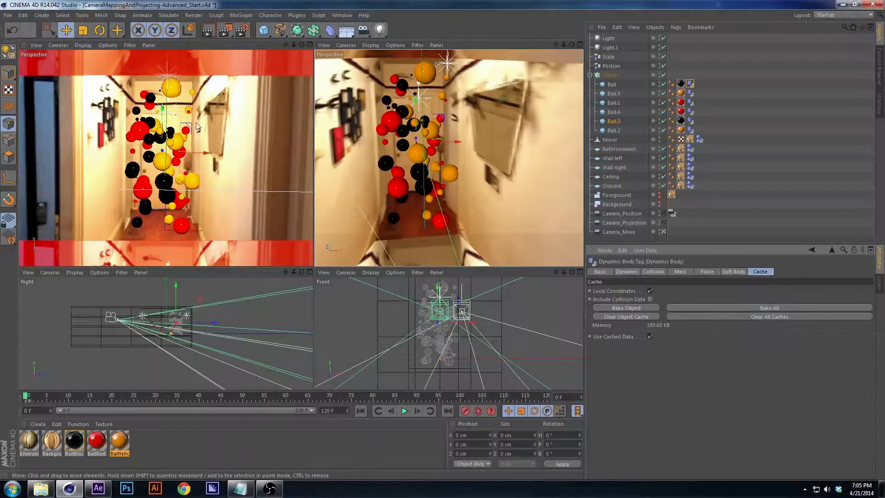
key(F8)
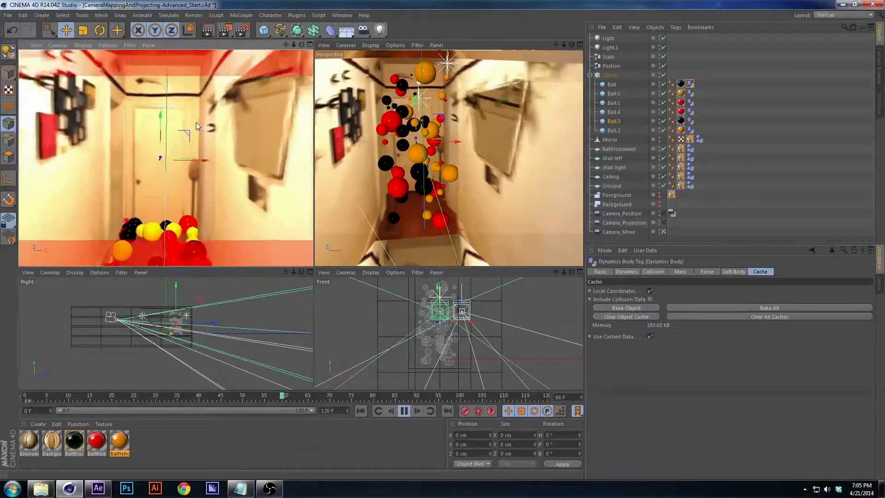
key(F8)
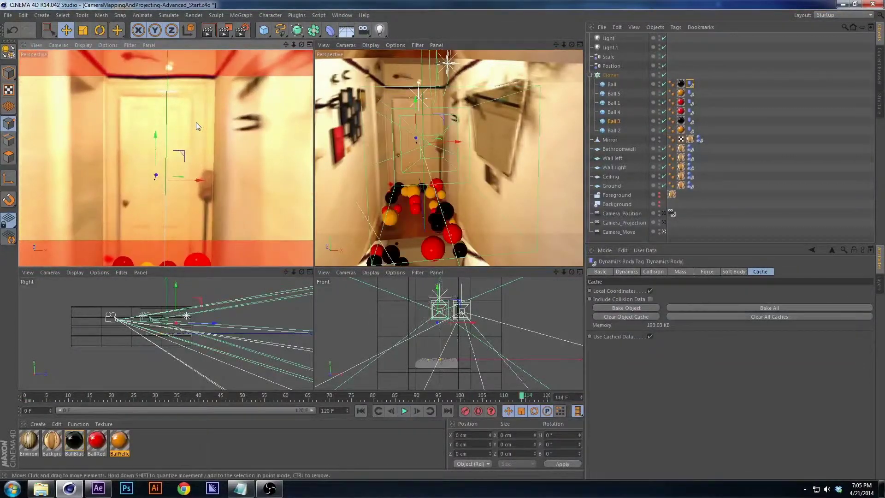
key(ctrl+s)
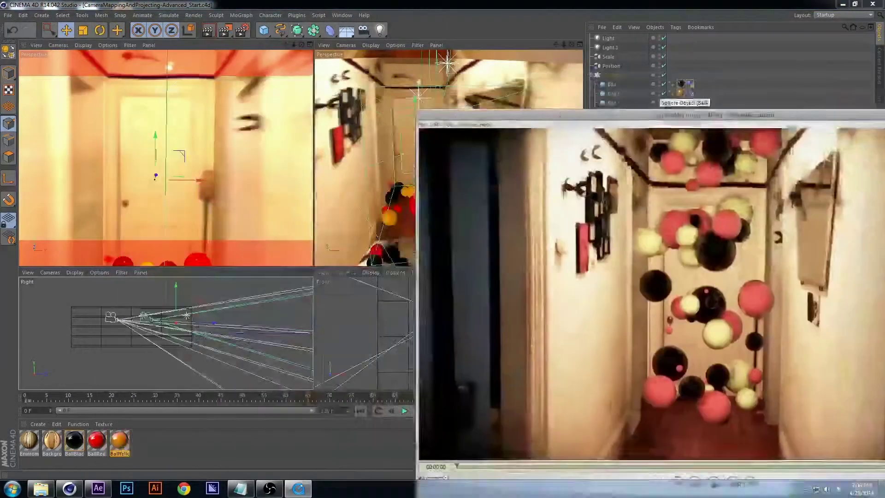
Switch to the rendered movie CameraMappingAndProjectionAdvExample in the media player, then play and scrub it to examine the falling balls and camera move
drag(751, 111, 492, 277)
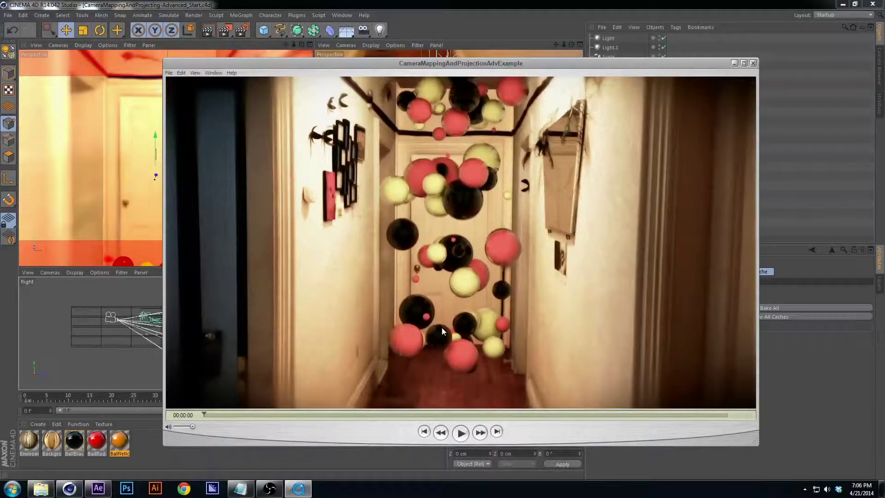
key(space)
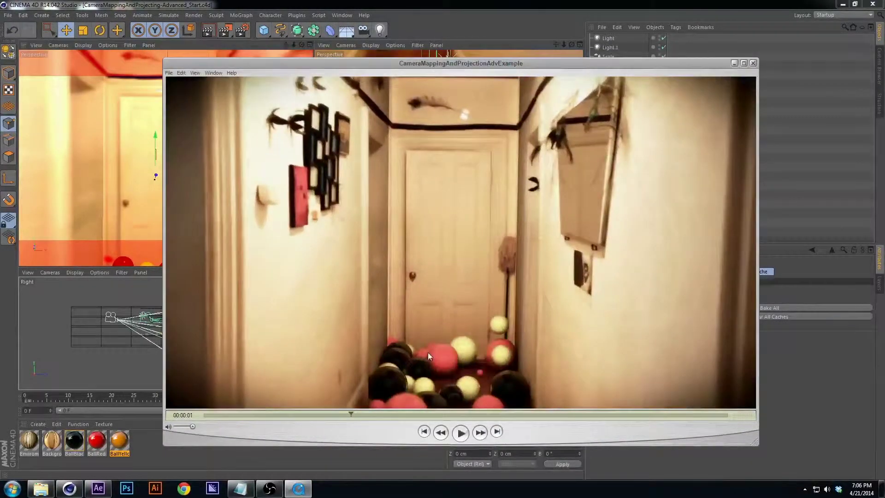
key(space)
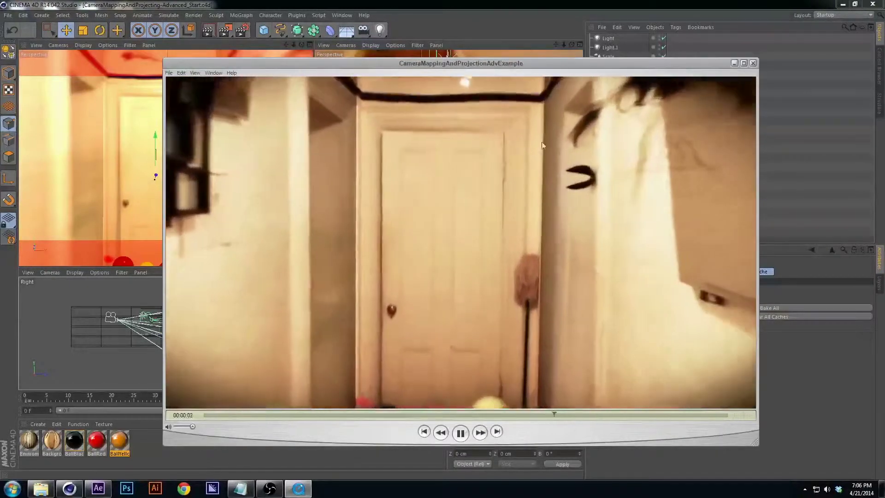
drag(456, 416, 335, 421)
click(460, 432)
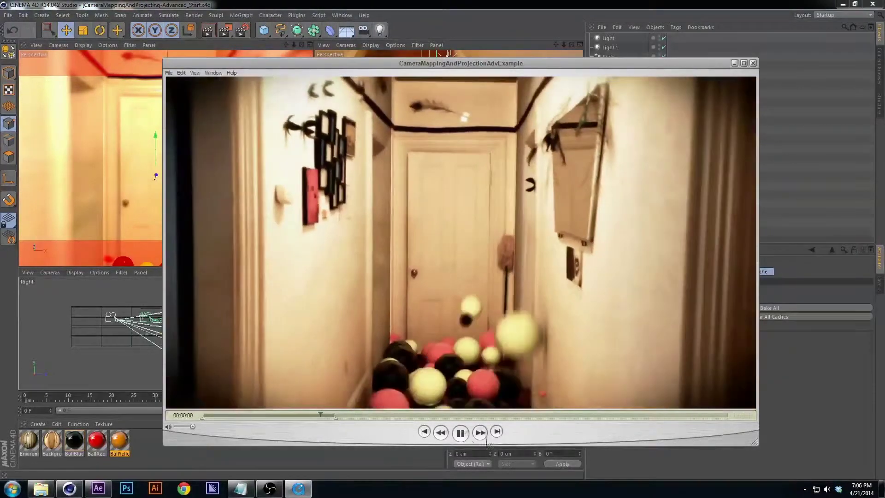
click(460, 433)
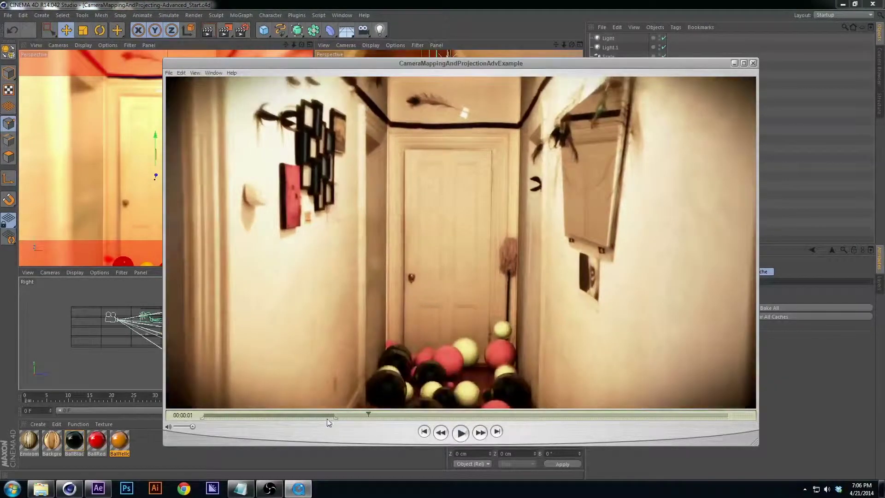
drag(327, 419, 441, 417)
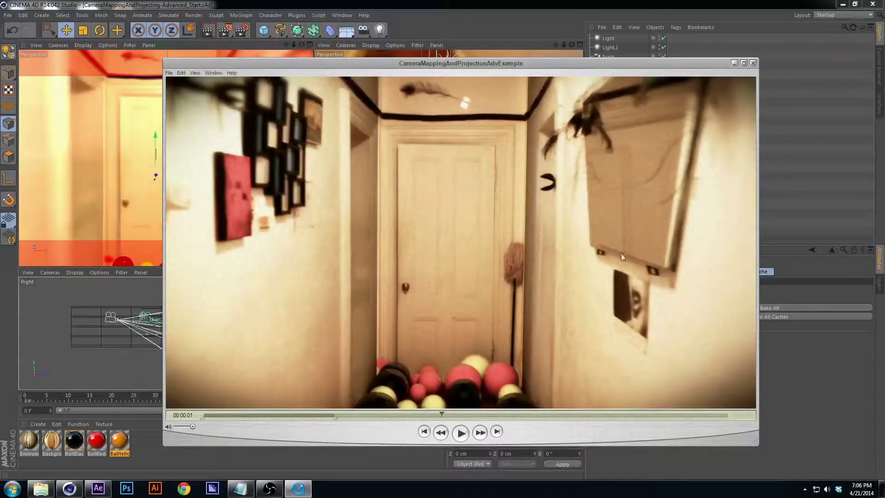
drag(441, 417, 191, 416)
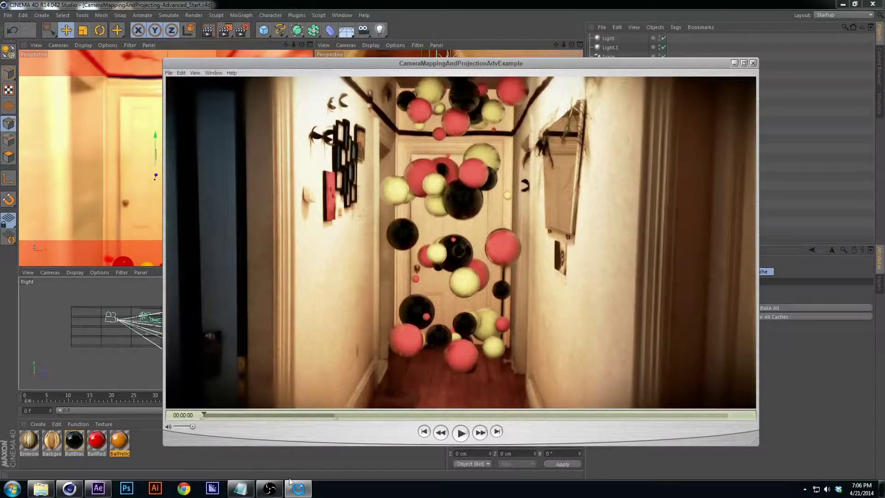
drag(214, 417, 298, 408)
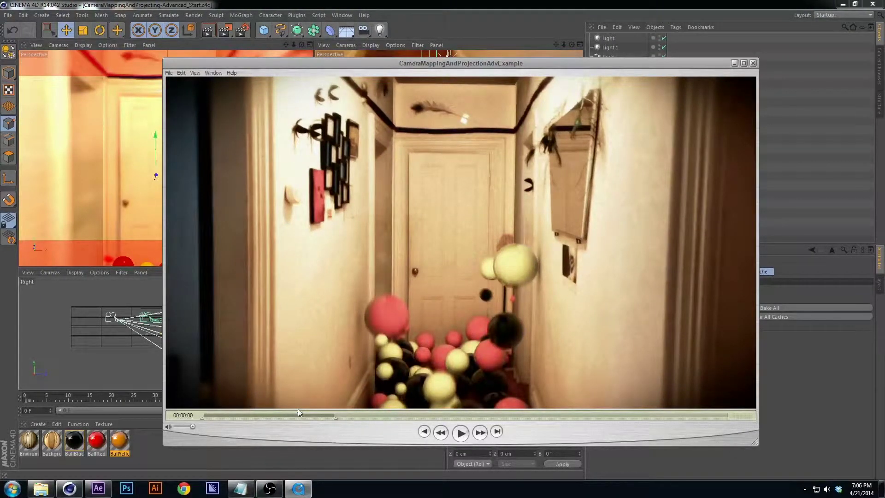